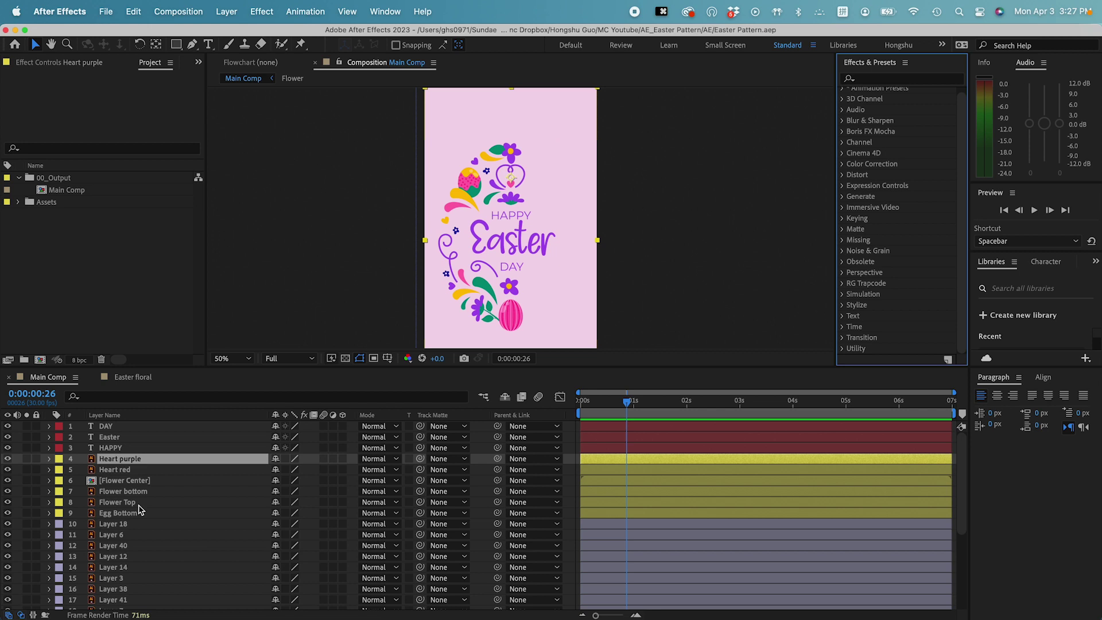
# Examine the layer stack of the Main Comp, from the text layers through the hearts, flowers and egg to the numbered floral layers
pyautogui.scroll(-10, 142, 535)
pyautogui.scroll(10, 142, 534)
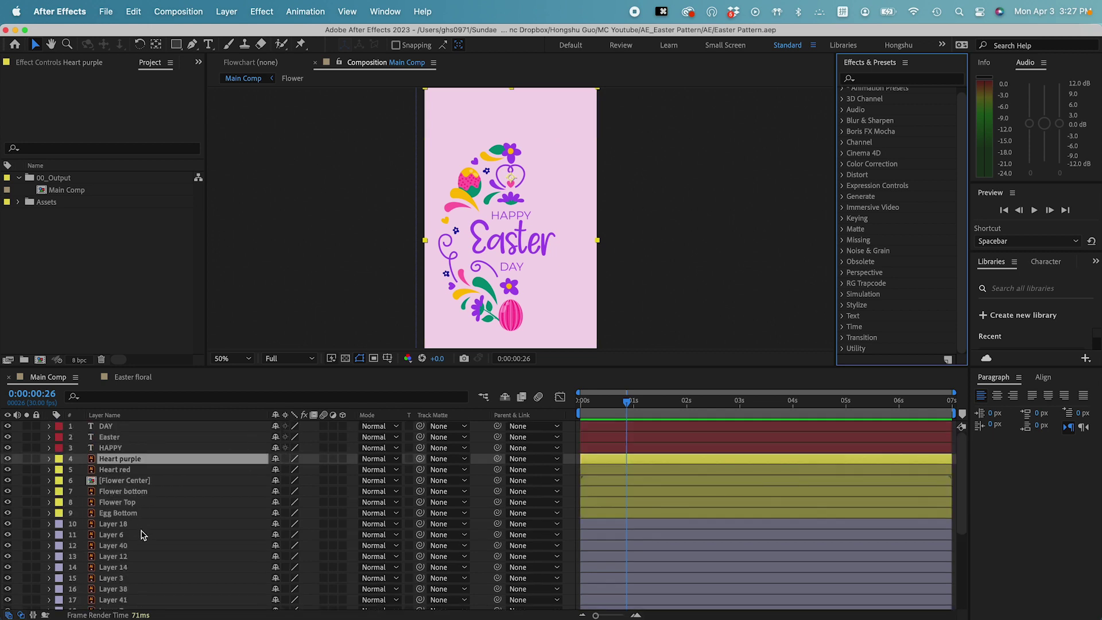
pyautogui.click(117, 429)
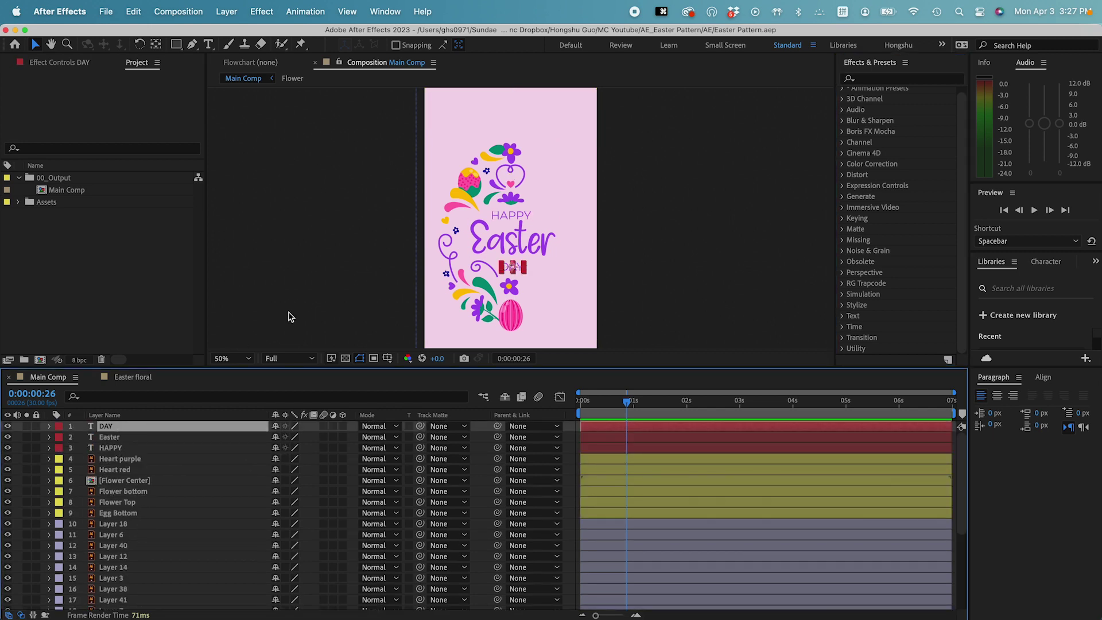
pyautogui.keyDown('shift'); pyautogui.click(110, 447); pyautogui.keyUp('shift')
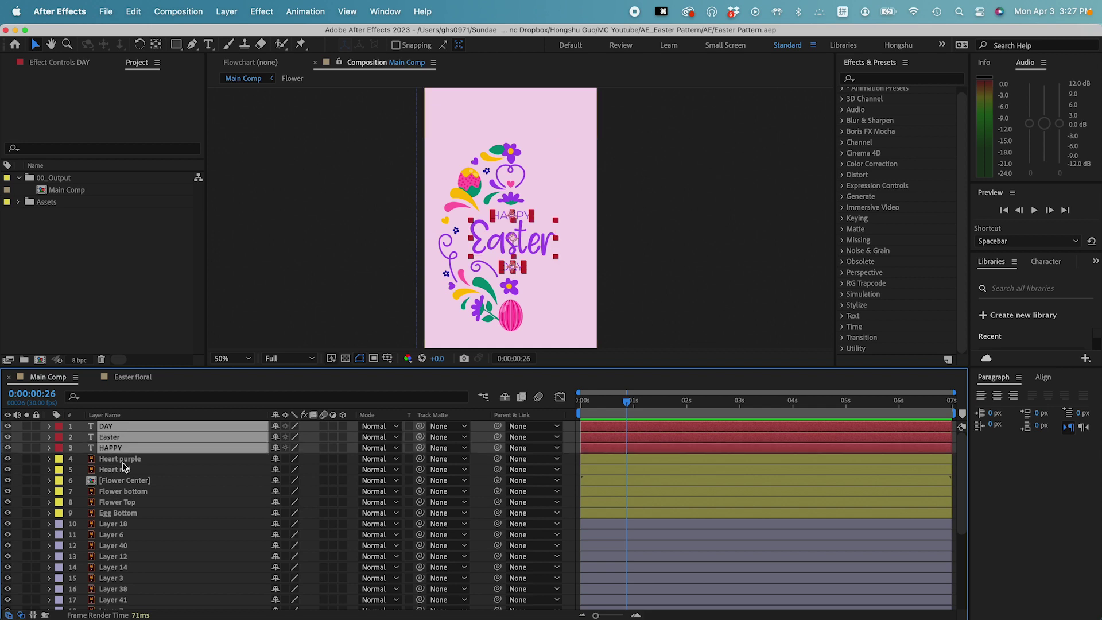
pyautogui.click(121, 459)
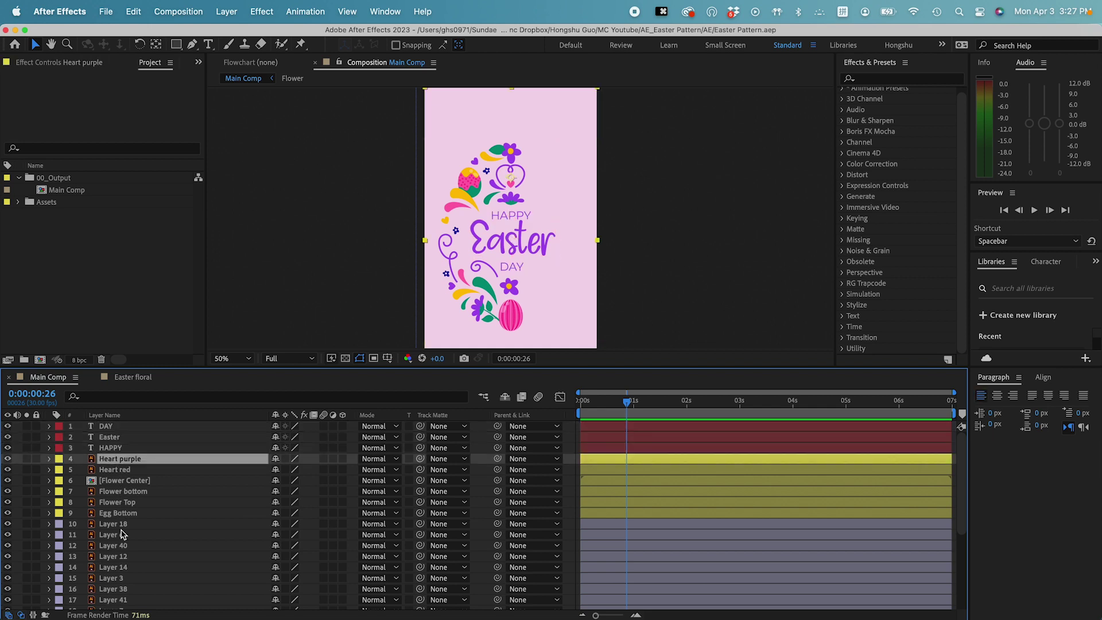
pyautogui.scroll(-3, 122, 534)
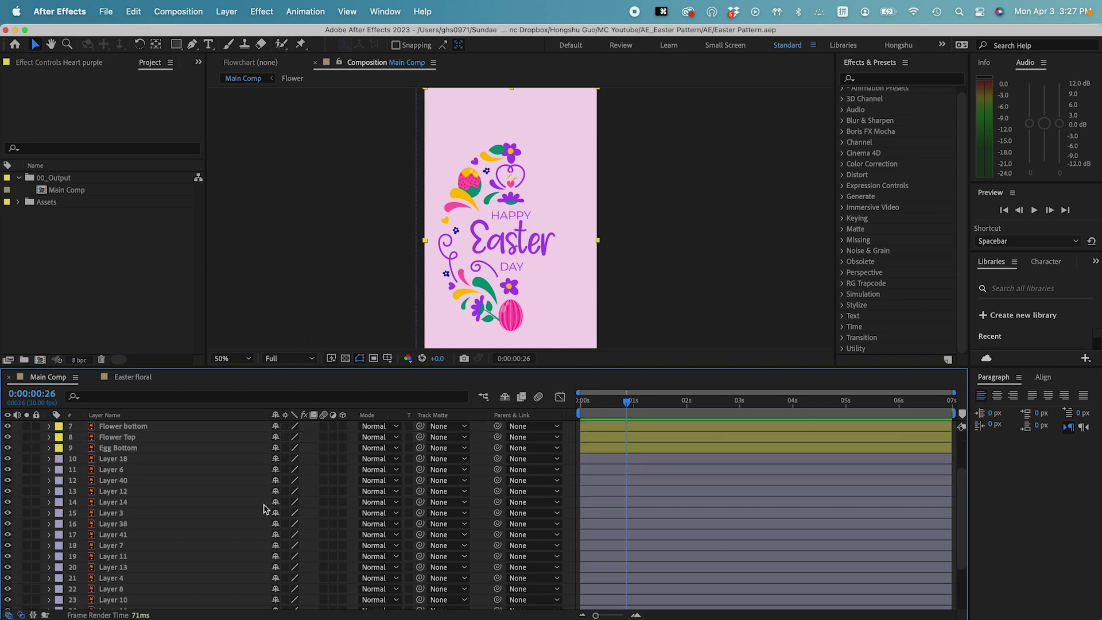
pyautogui.scroll(-3, 199, 488)
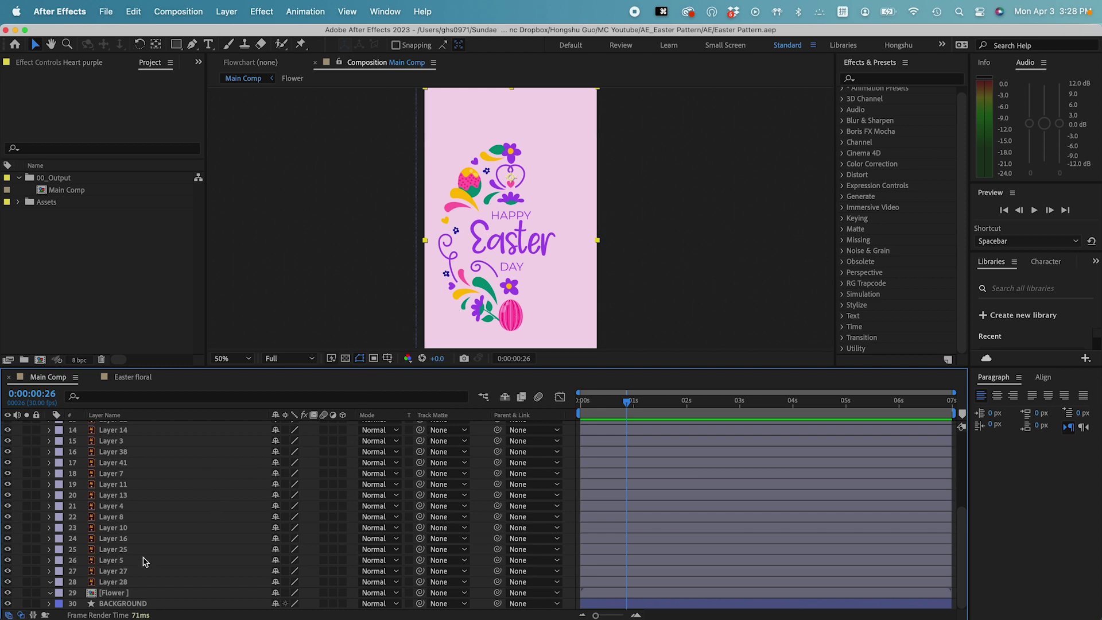
pyautogui.click(115, 583)
pyautogui.click(8, 582)
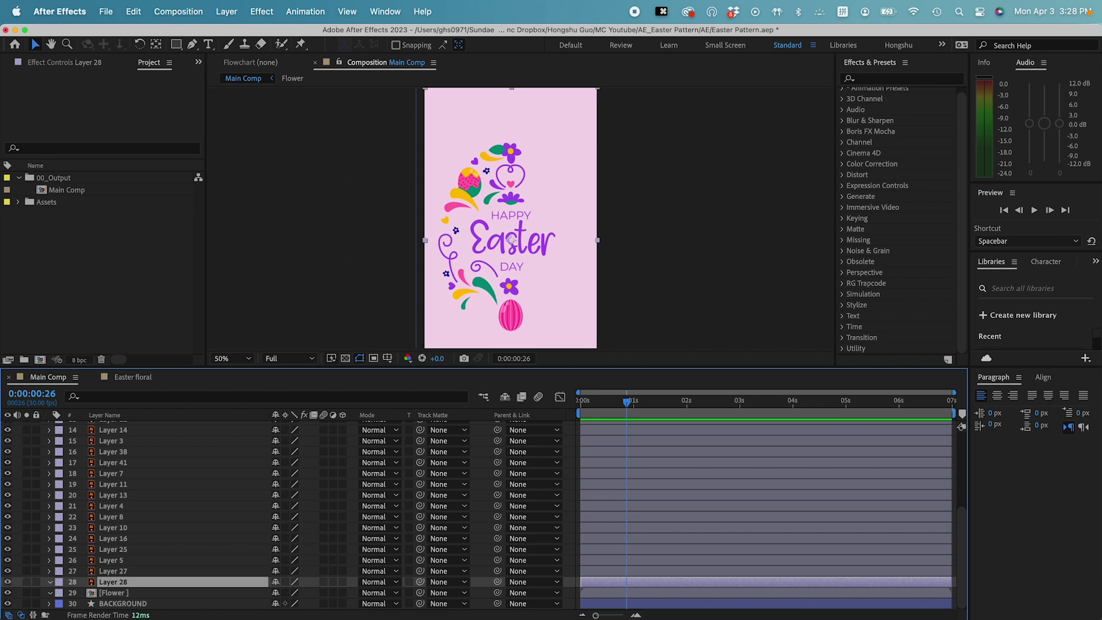
# Solo the Flower layer and frame the stemmed purple flower in close-up at 200% magnification
pyautogui.click(128, 594)
pyautogui.press('super+=')
pyautogui.press('super+=')
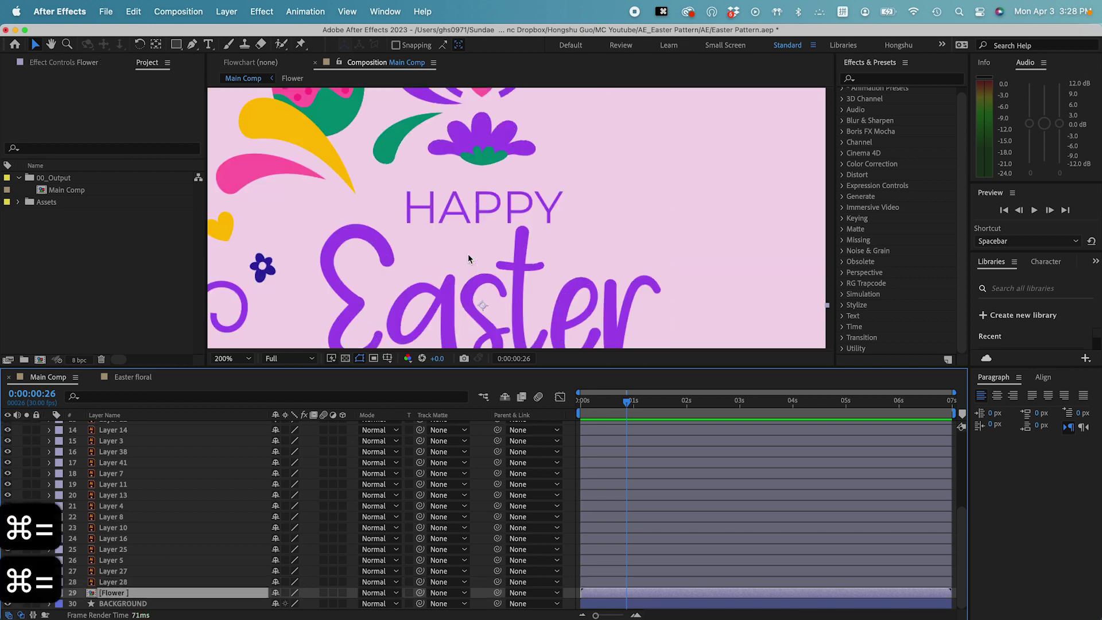
pyautogui.press('space')
pyautogui.moveTo(540, 288); pyautogui.dragTo(696, 54)
pyautogui.moveTo(580, 261); pyautogui.dragTo(575, 100)
pyautogui.click(30, 594)
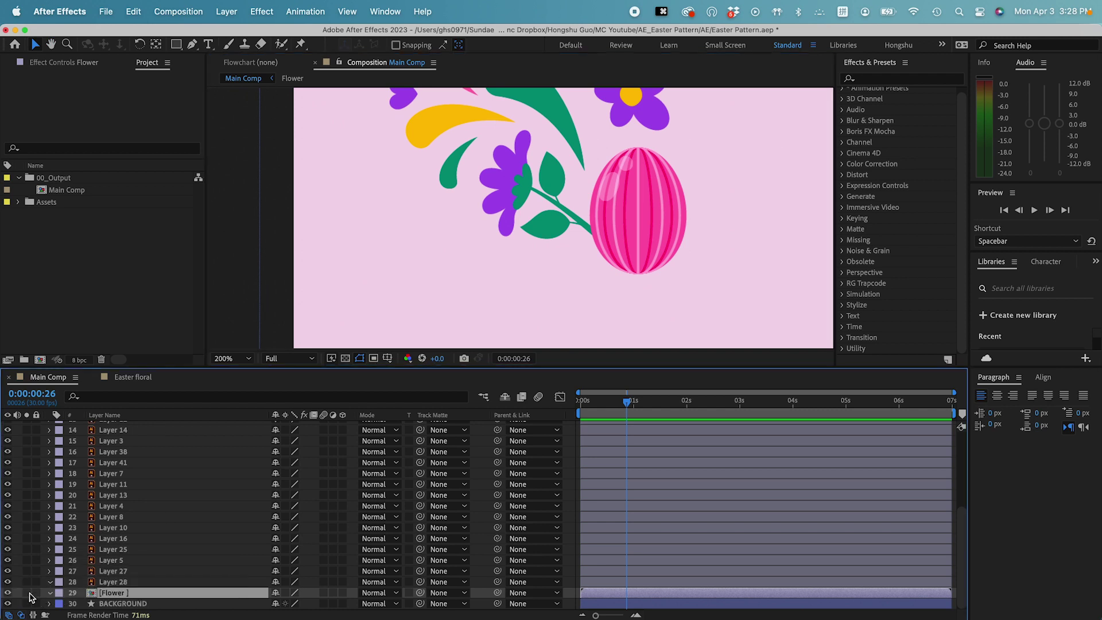
pyautogui.click(27, 593)
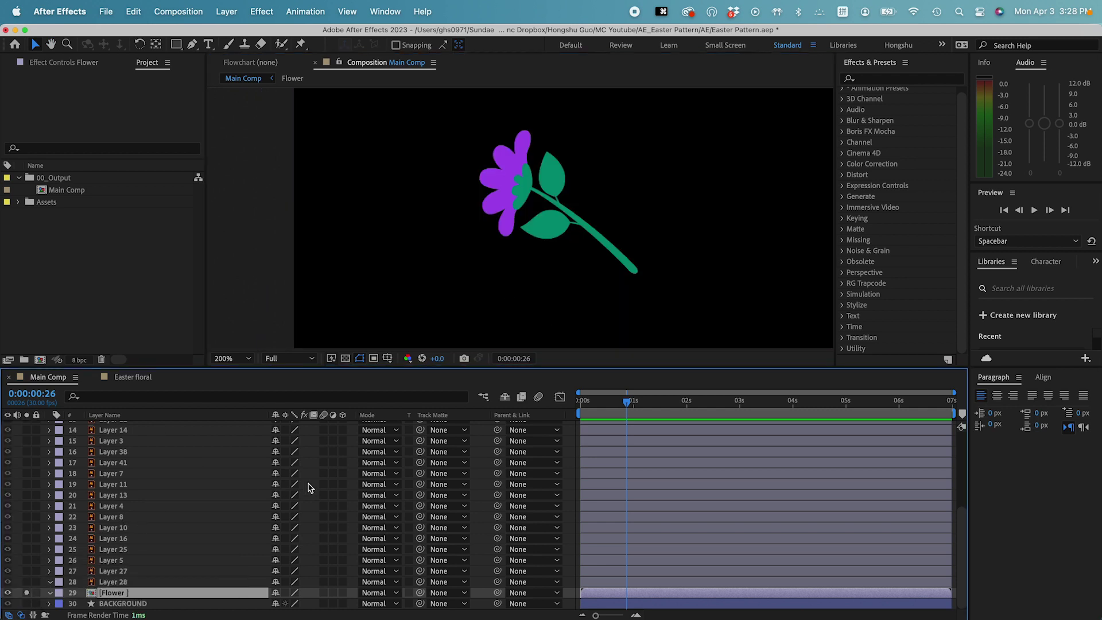
# Draw two open mask paths on the Flower layer, one from the stem's base into the lower leaf and one from the stem into the upper leaf
pyautogui.click(193, 46)
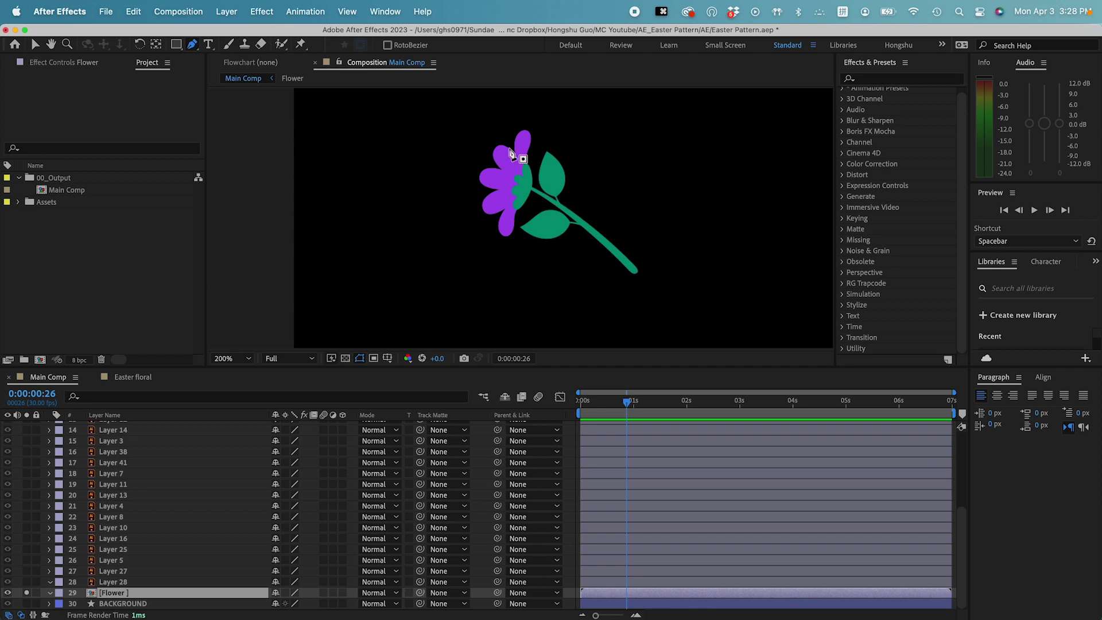
pyautogui.click(634, 270)
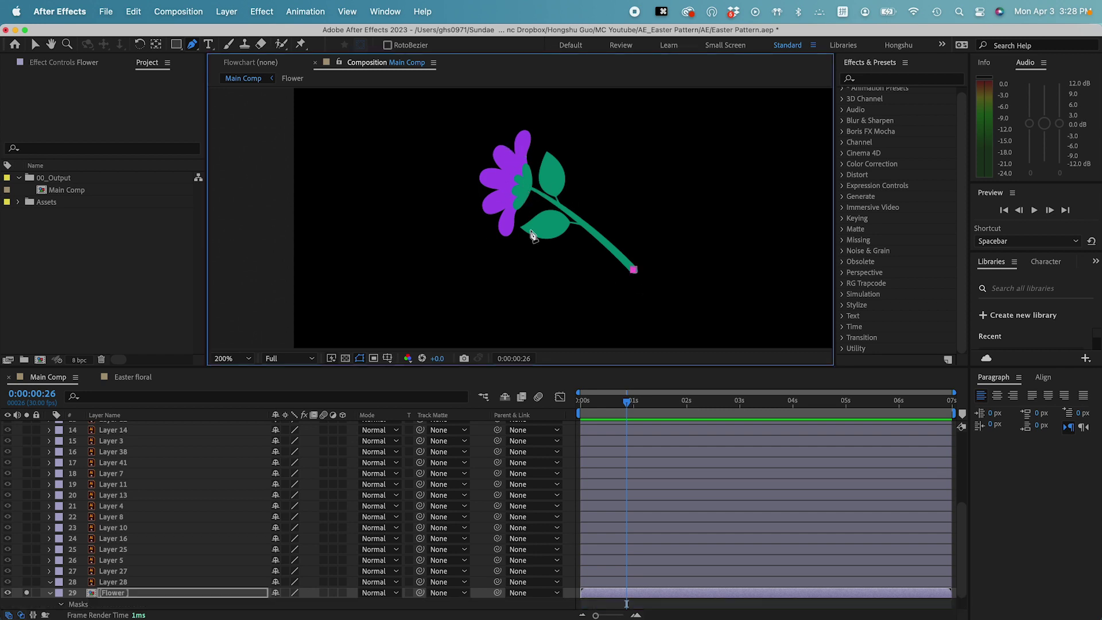
pyautogui.moveTo(530, 230); pyautogui.dragTo(483, 261)
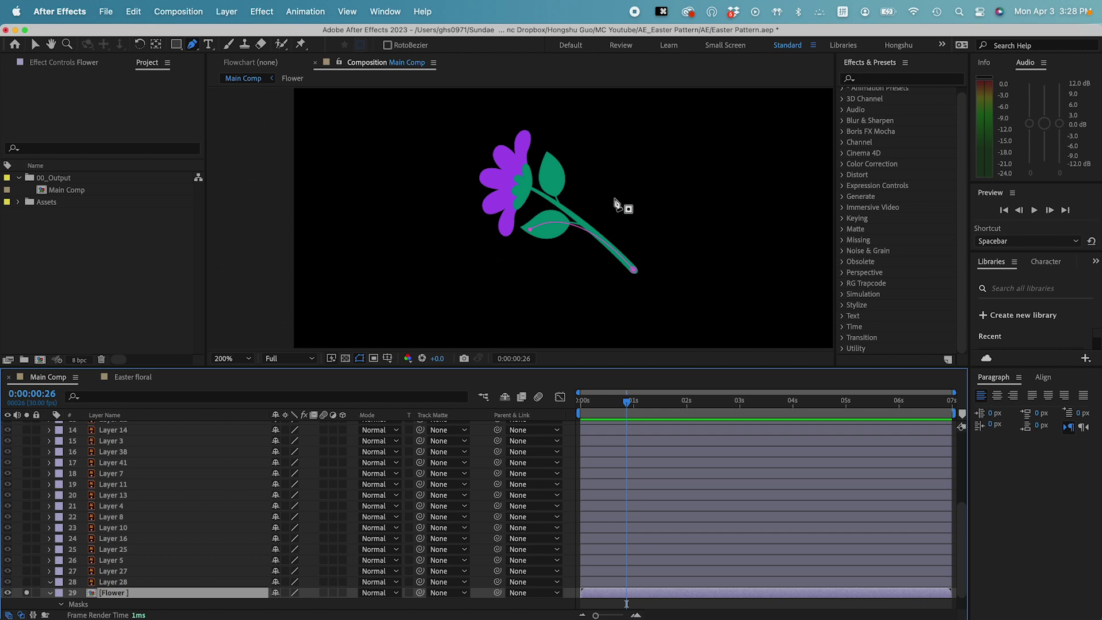
pyautogui.click(580, 223)
pyautogui.moveTo(580, 222); pyautogui.dragTo(550, 127)
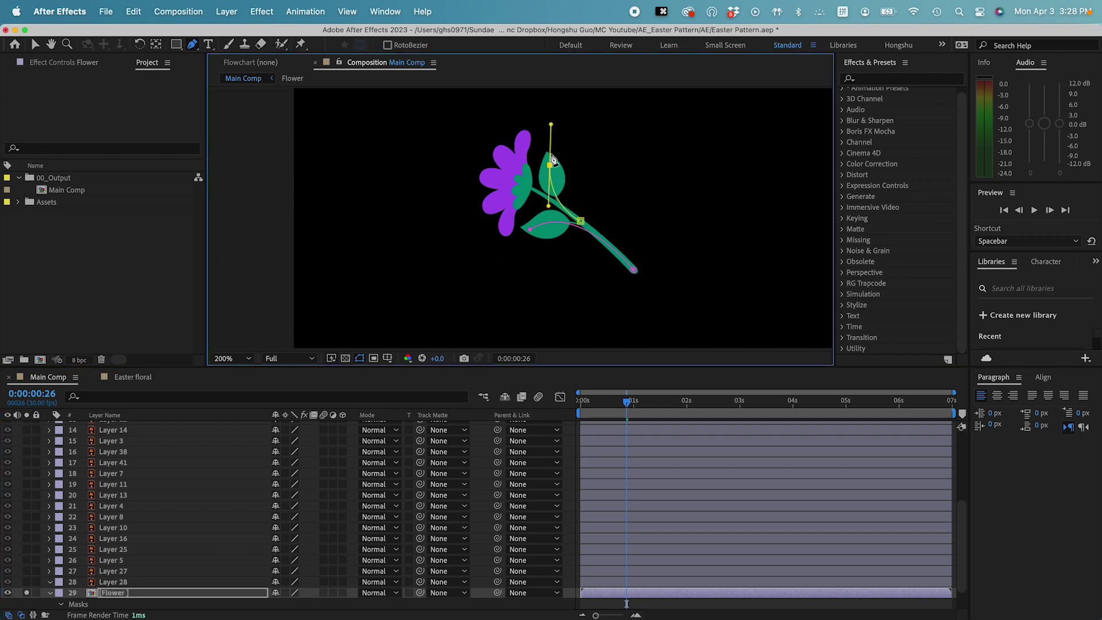
# Draw a third open mask path on the Flower layer from the upper stem to the flower head and across its purple petals
pyautogui.click(144, 551)
pyautogui.click(118, 594)
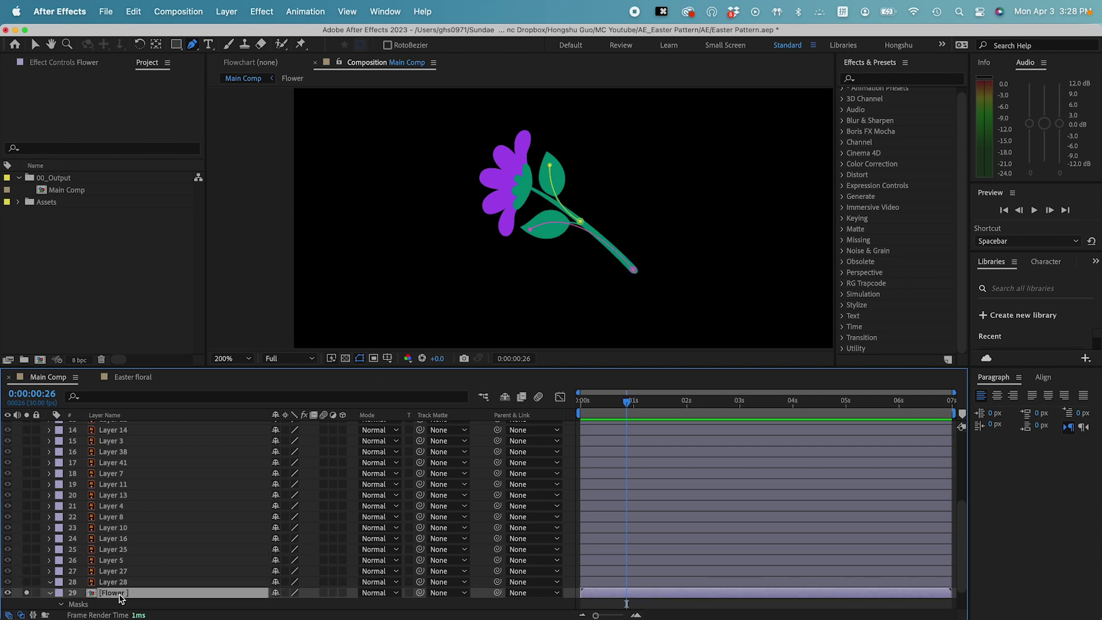
pyautogui.click(549, 199)
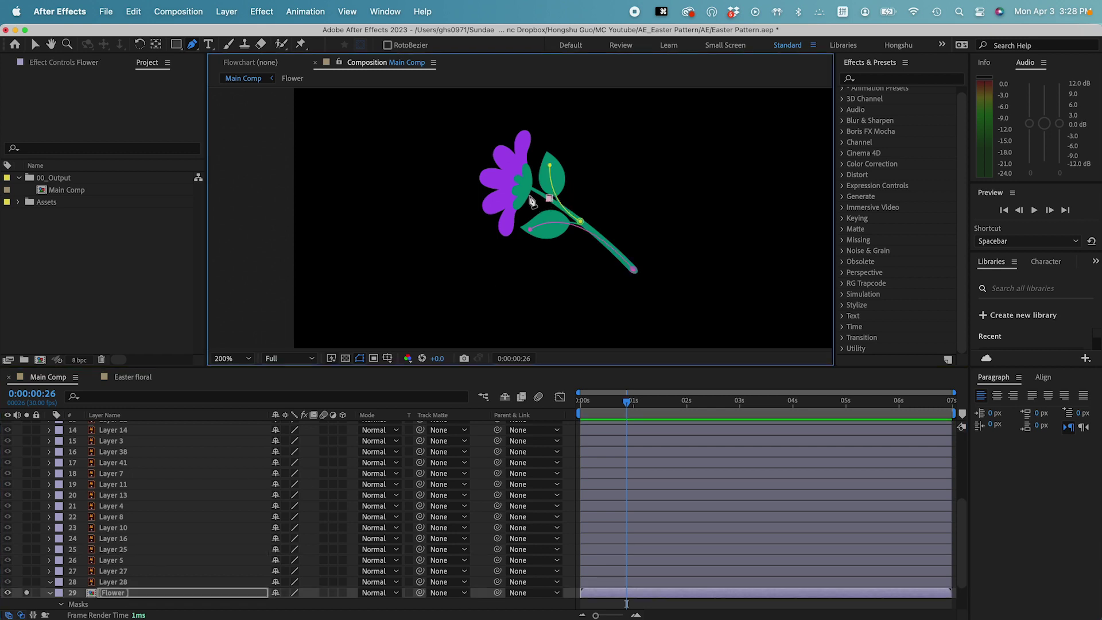
pyautogui.click(526, 189)
pyautogui.click(506, 224)
pyautogui.moveTo(523, 140); pyautogui.dragTo(560, 117)
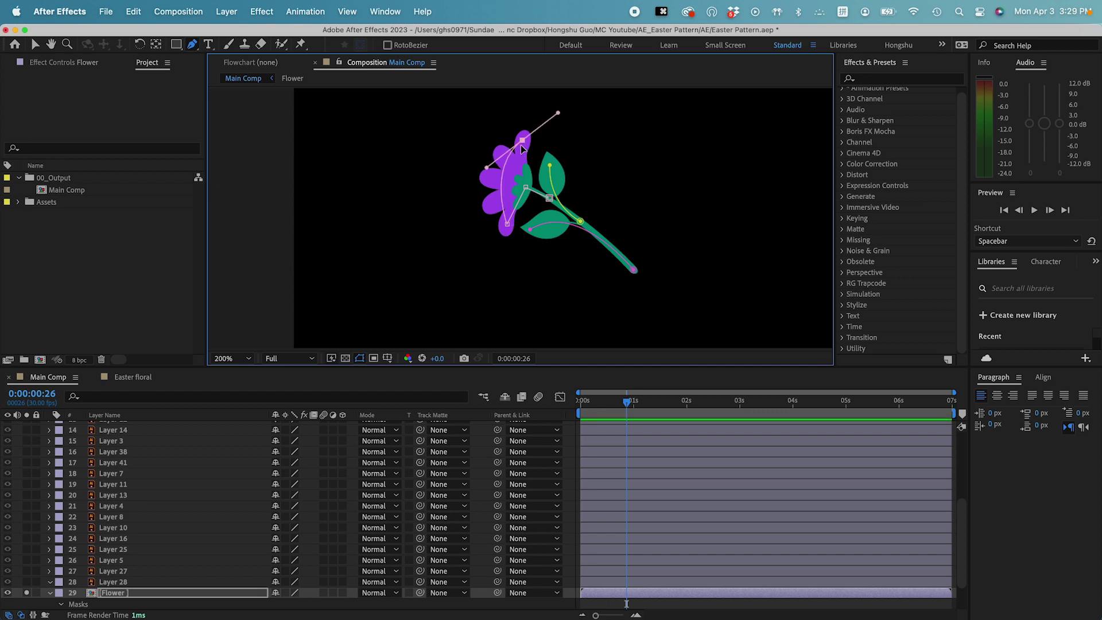
pyautogui.press('v')
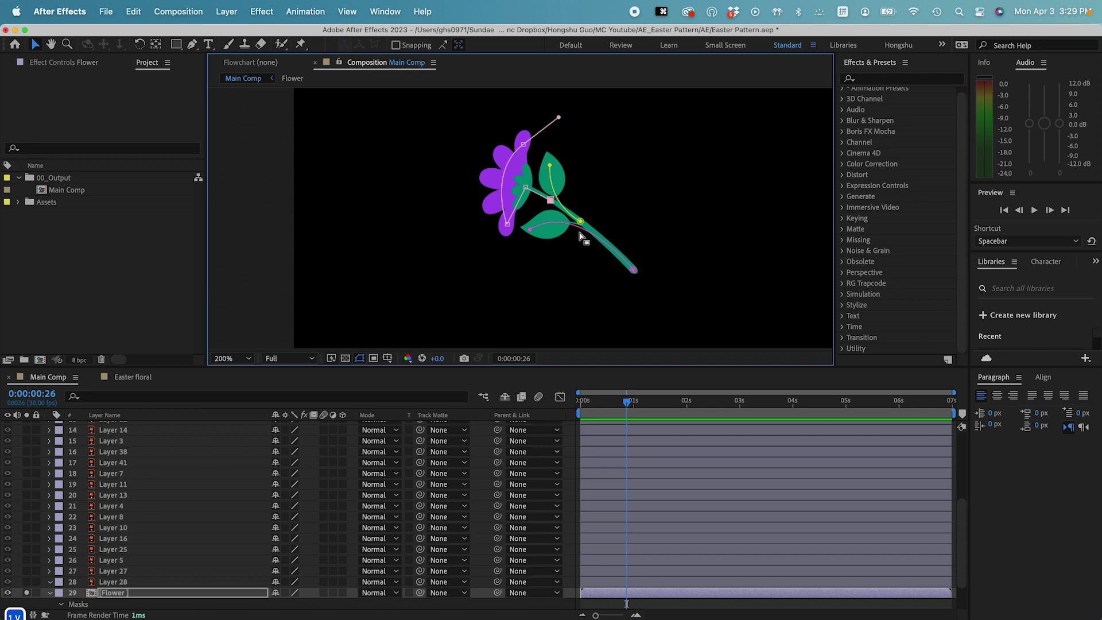
# Apply the Stroke effect to the Flower layer with All Masks and Stroke Sequentially enabled
pyautogui.click(883, 81)
pyautogui.write('stroke')
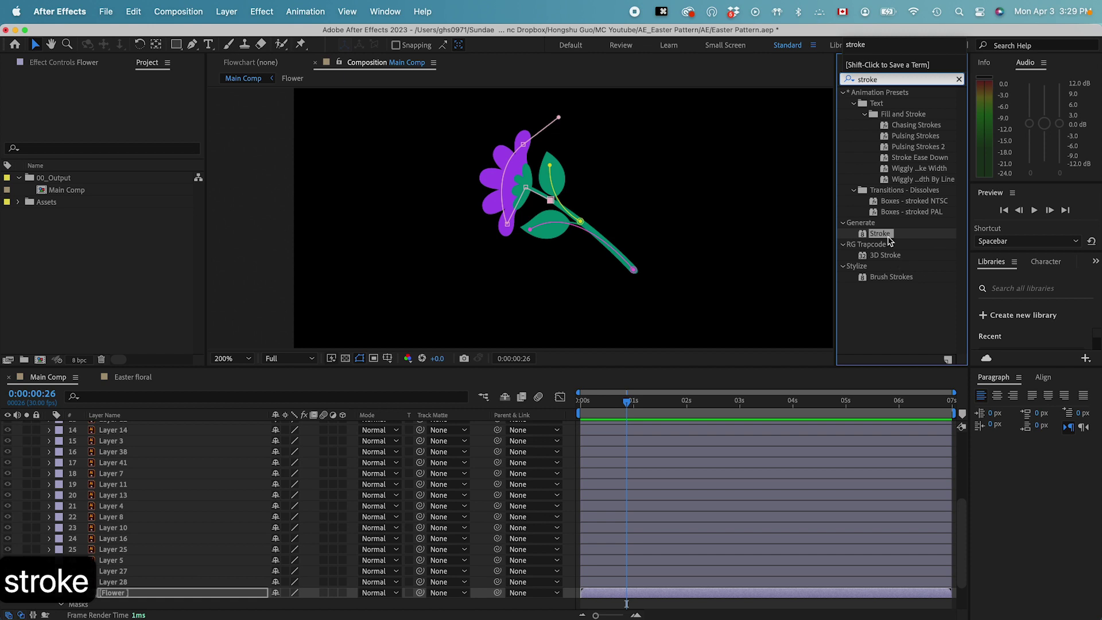
pyautogui.doubleClick(881, 234)
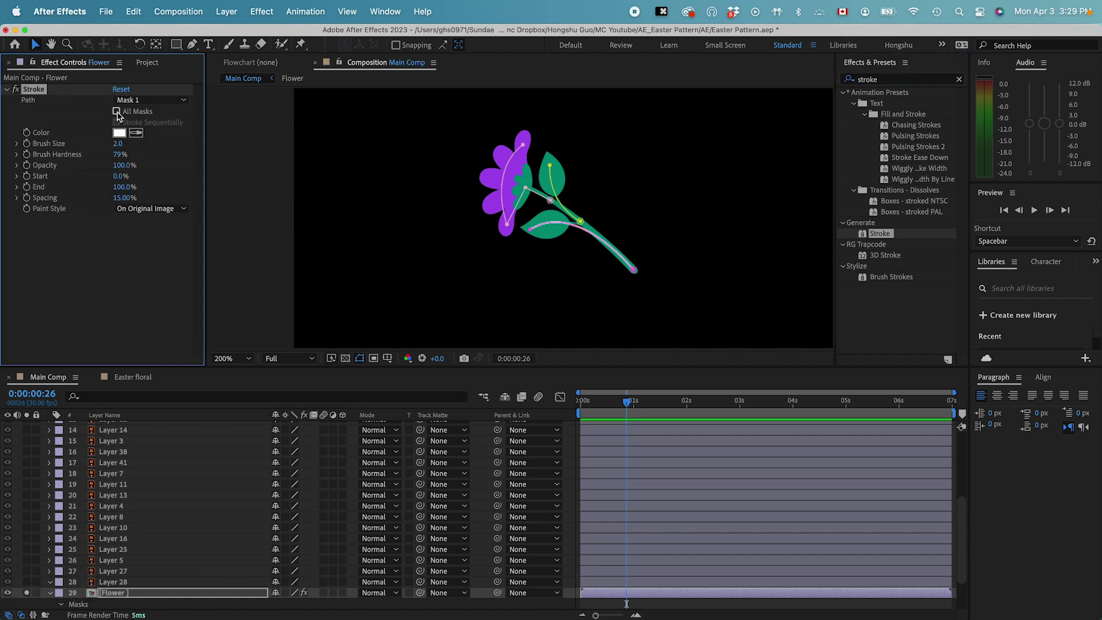
pyautogui.click(117, 112)
pyautogui.click(117, 123)
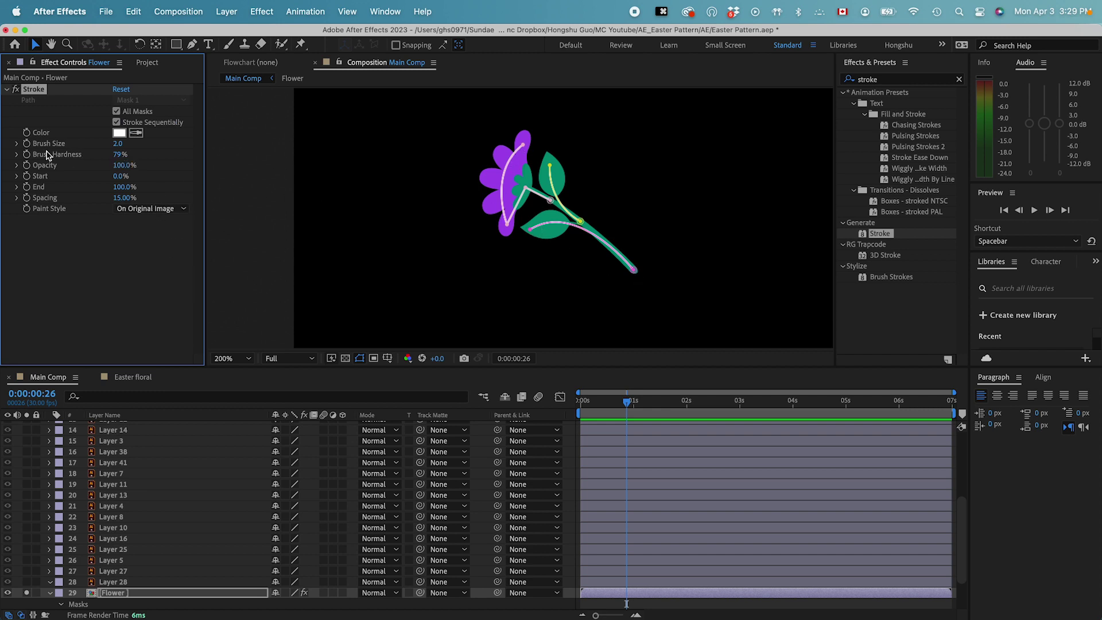
# Set the Flower layer's Stroke brush size to 60 and its paint style to Reveal Original Image
pyautogui.click(118, 143)
pyautogui.write('60')
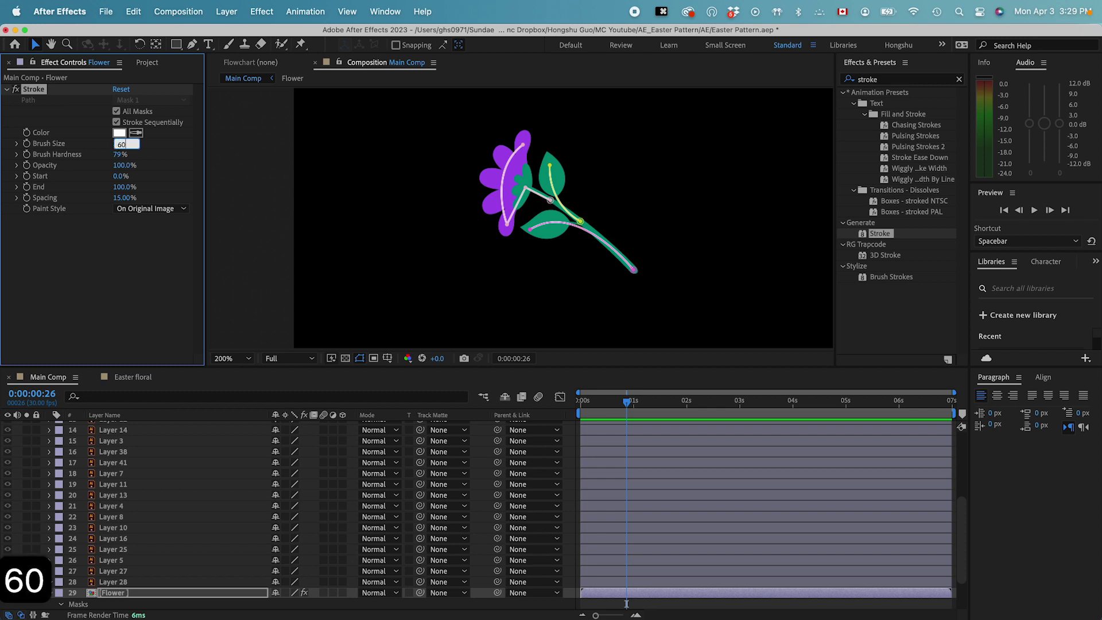
pyautogui.click(114, 238)
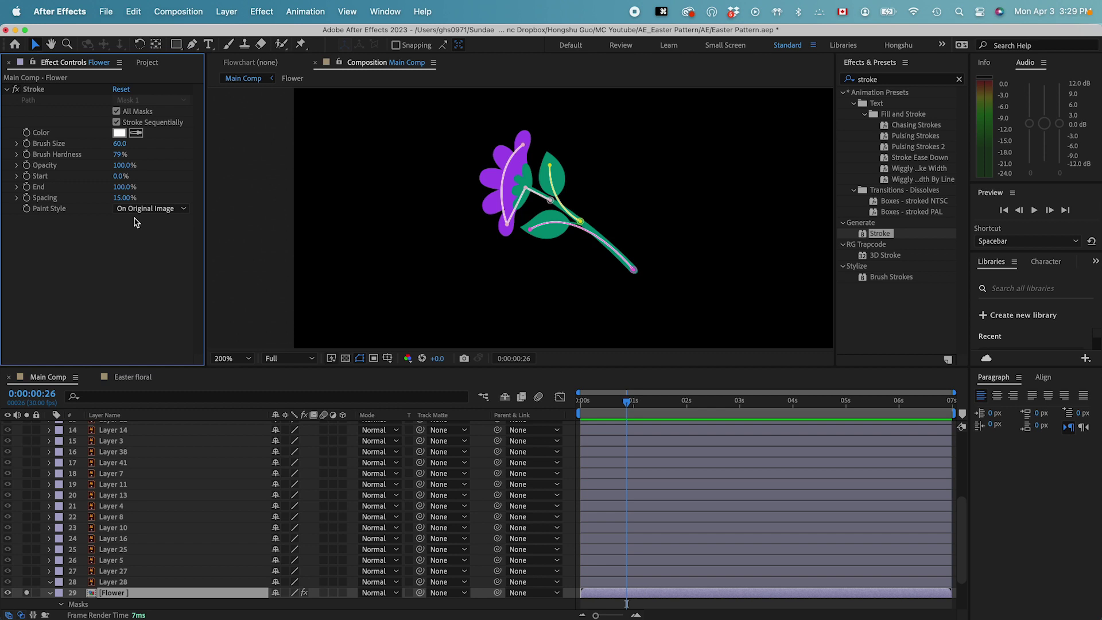
pyautogui.click(149, 208)
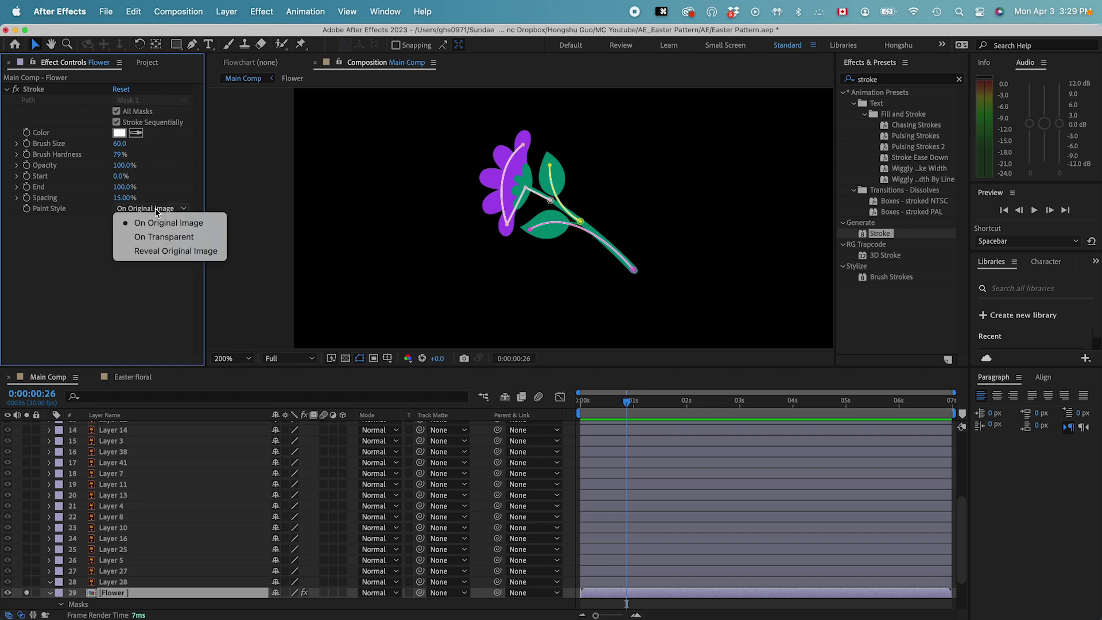
pyautogui.click(162, 252)
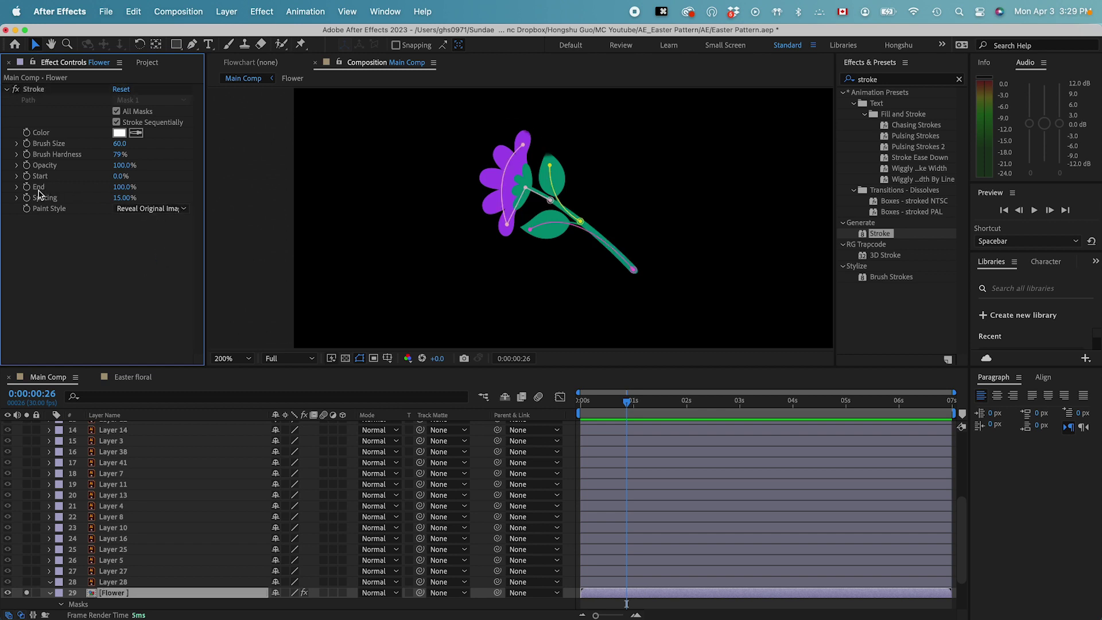
# Keyframe the Flower layer's Stroke End at 0% at 0:00:00:00
pyautogui.moveTo(121, 187); pyautogui.dragTo(50, 194)
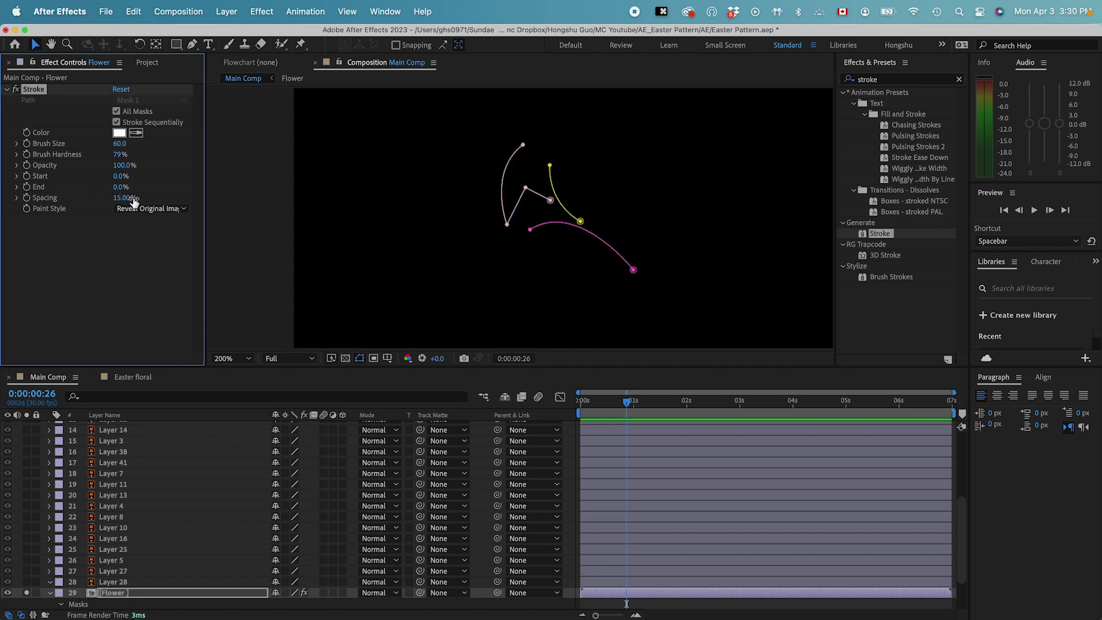
pyautogui.moveTo(613, 401); pyautogui.dragTo(565, 410)
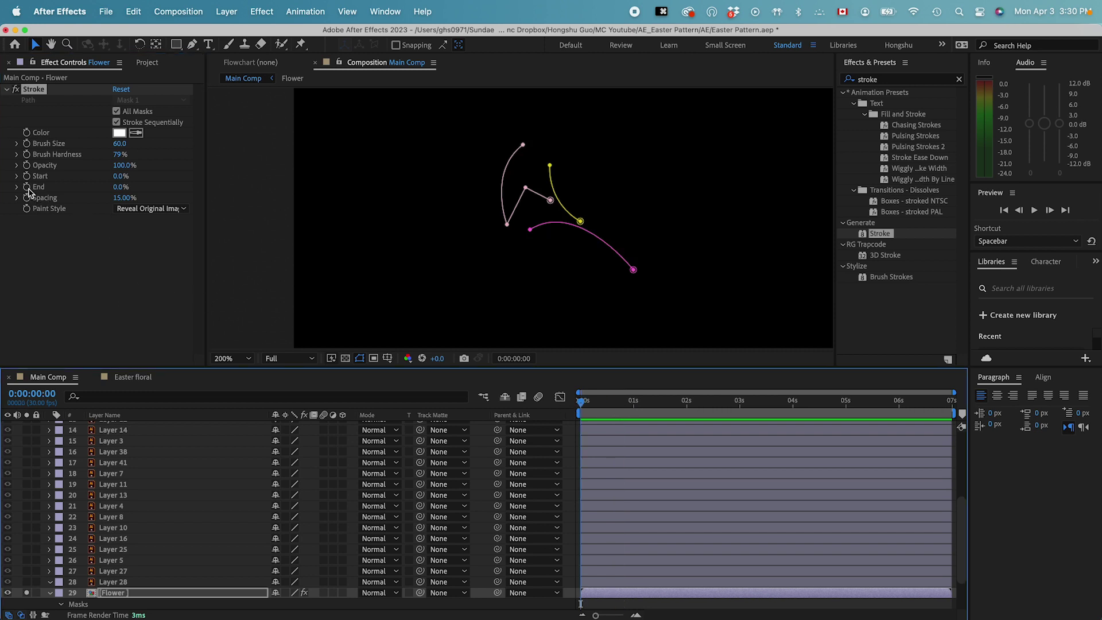
pyautogui.click(27, 187)
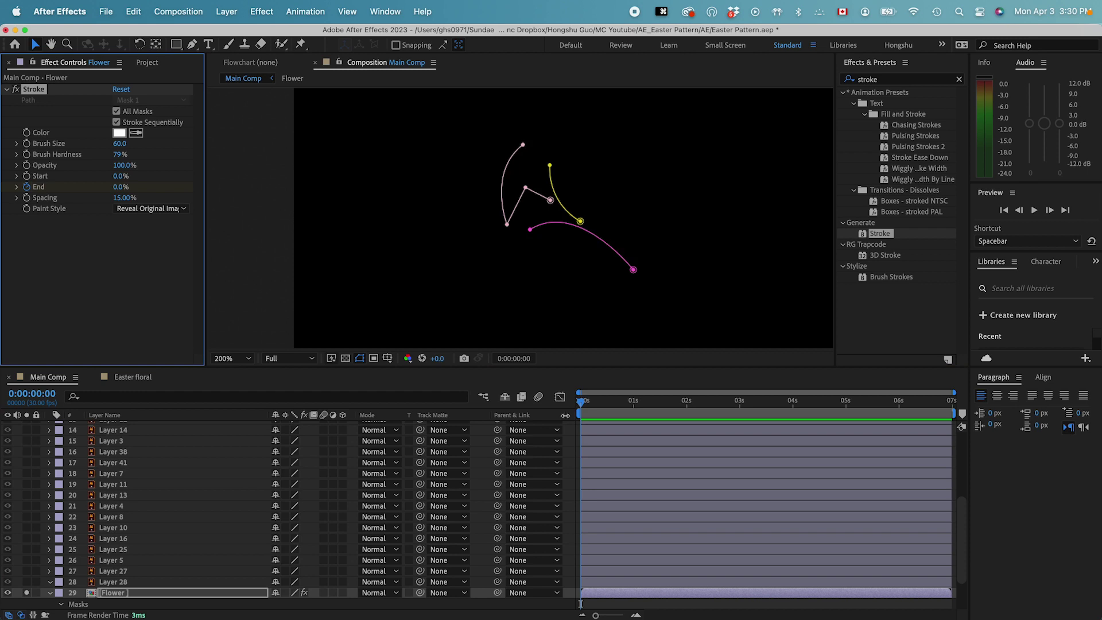
# Set the Flower layer's Stroke End to 100% at 0:00:00:20 and scrub through the reveal
pyautogui.press('shift+super+Right')
pyautogui.press('shift+super+Right')
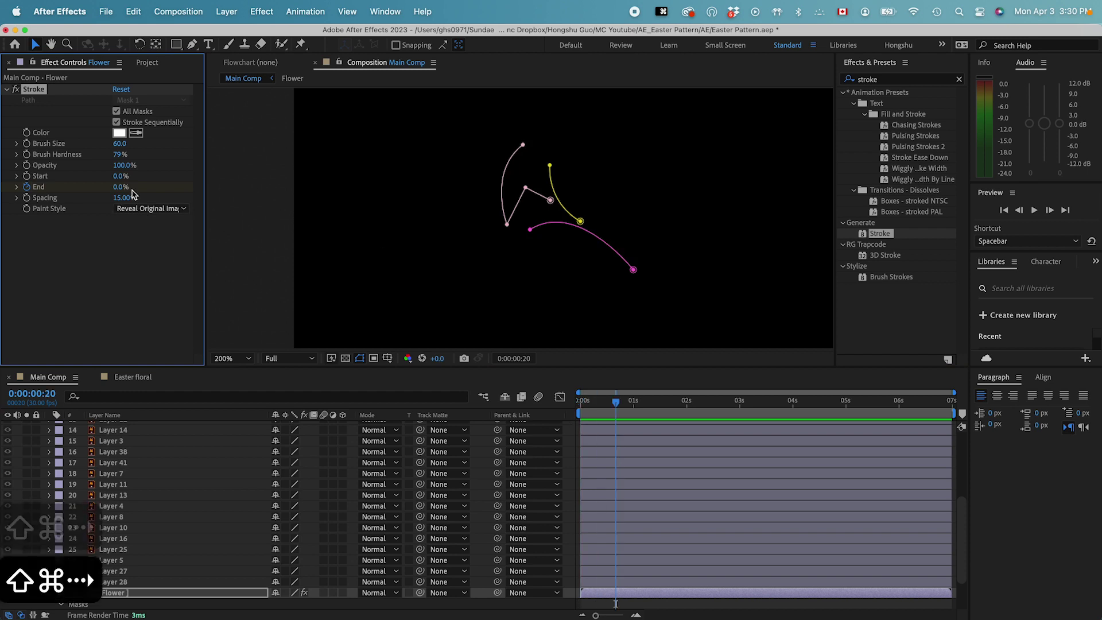
pyautogui.click(122, 187)
pyautogui.write('100')
pyautogui.press('Return')
pyautogui.click(144, 310)
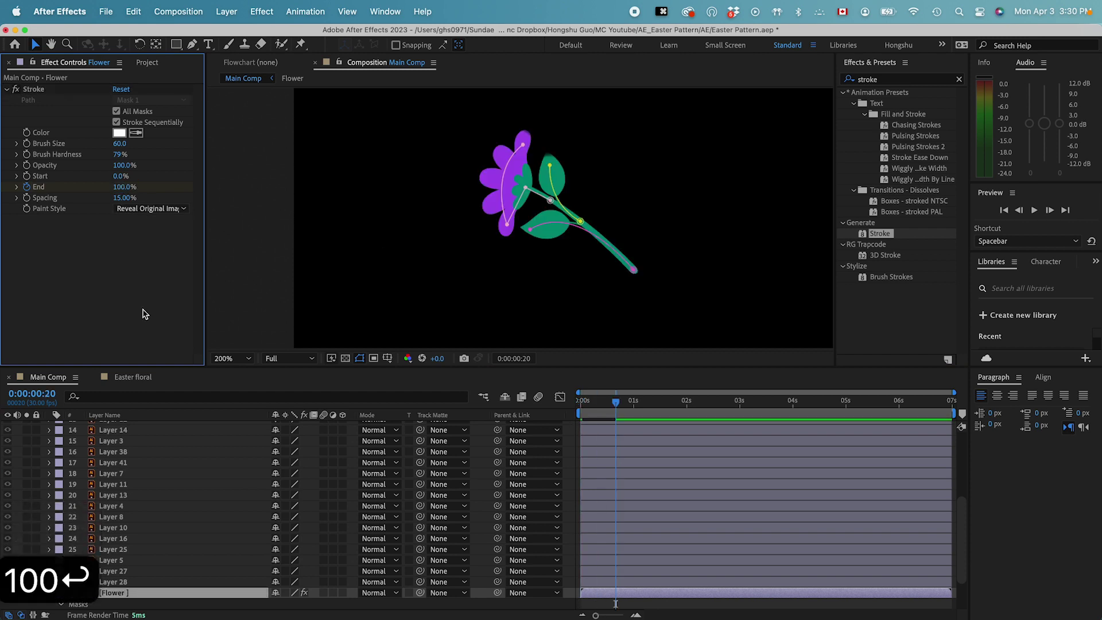
pyautogui.moveTo(582, 404); pyautogui.dragTo(628, 408)
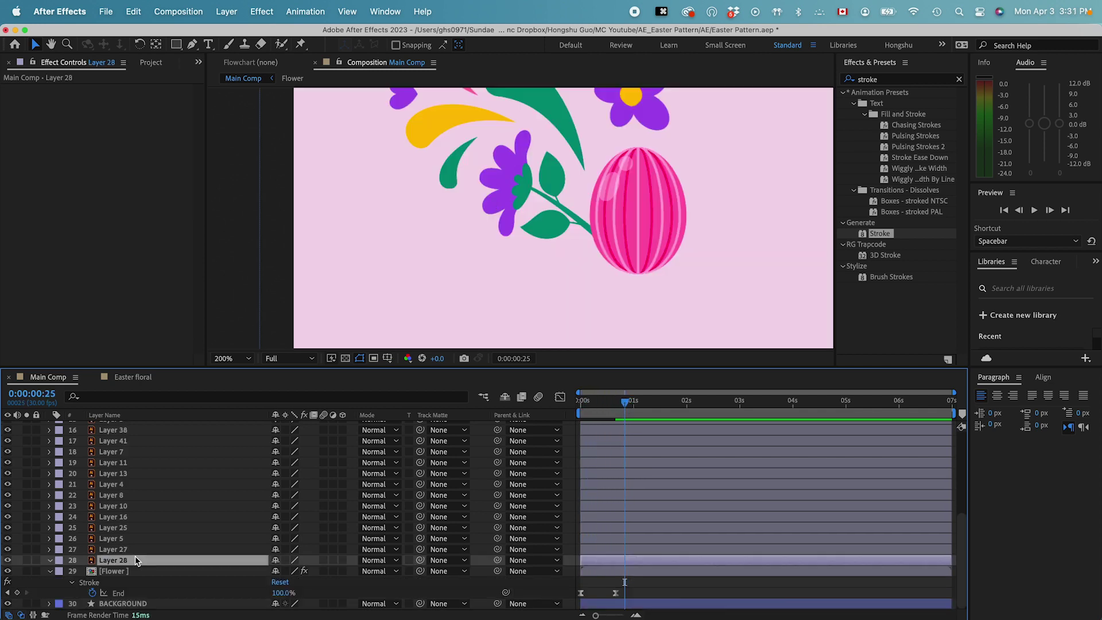
# Draw an open, curved mask path on Layer 28 along the large green leaf, from its pointed tip to its rounded end
pyautogui.press('space')
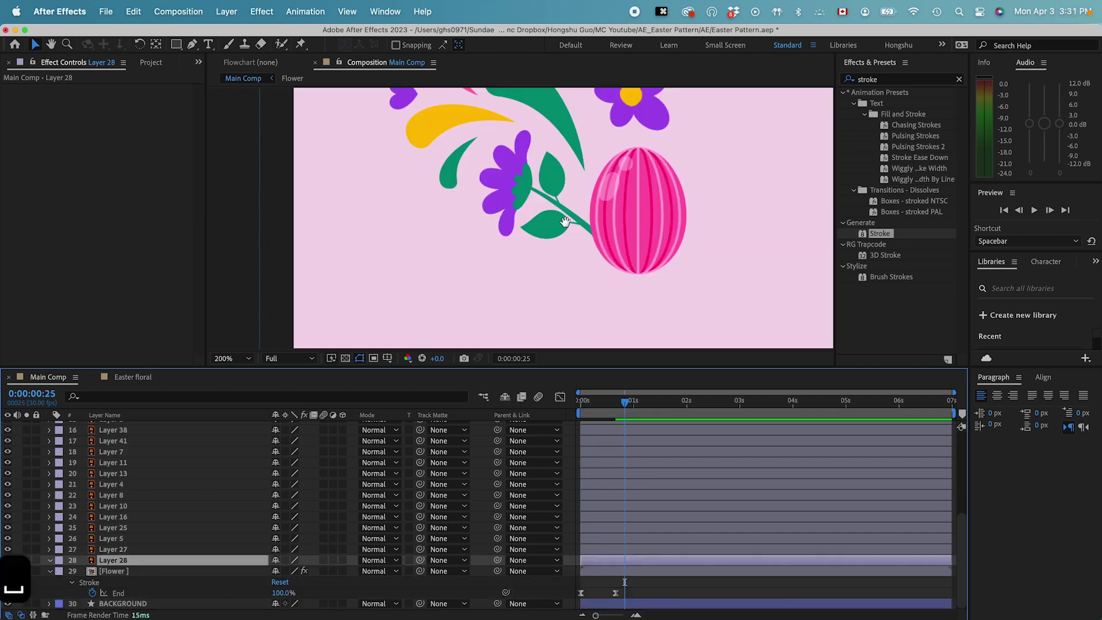
pyautogui.moveTo(566, 221); pyautogui.dragTo(551, 282)
pyautogui.click(8, 560)
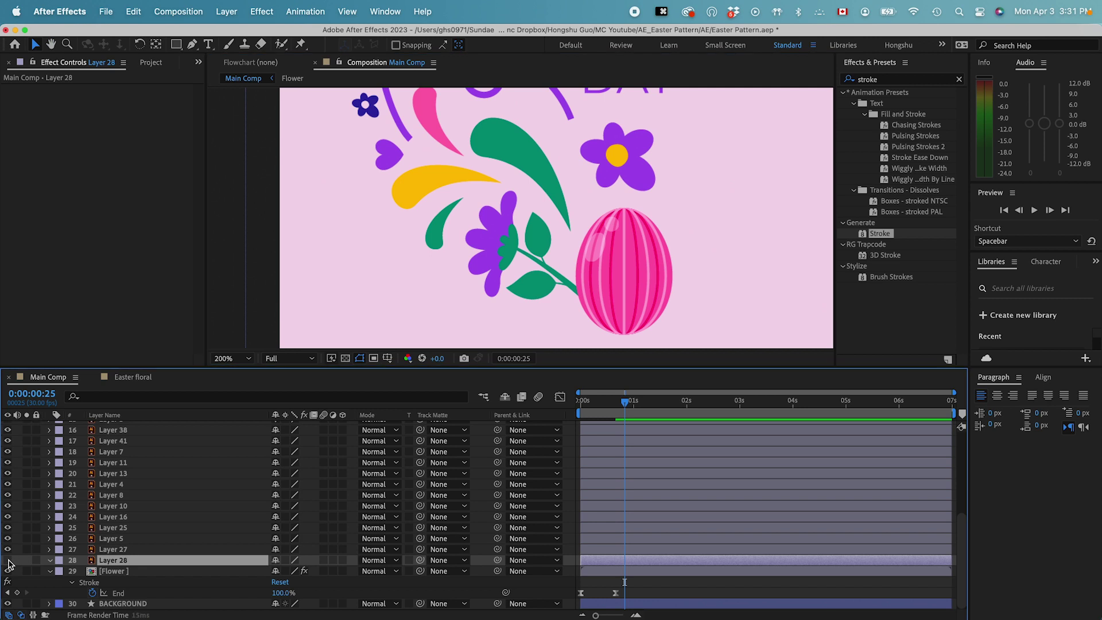
pyautogui.click(8, 560)
pyautogui.click(193, 44)
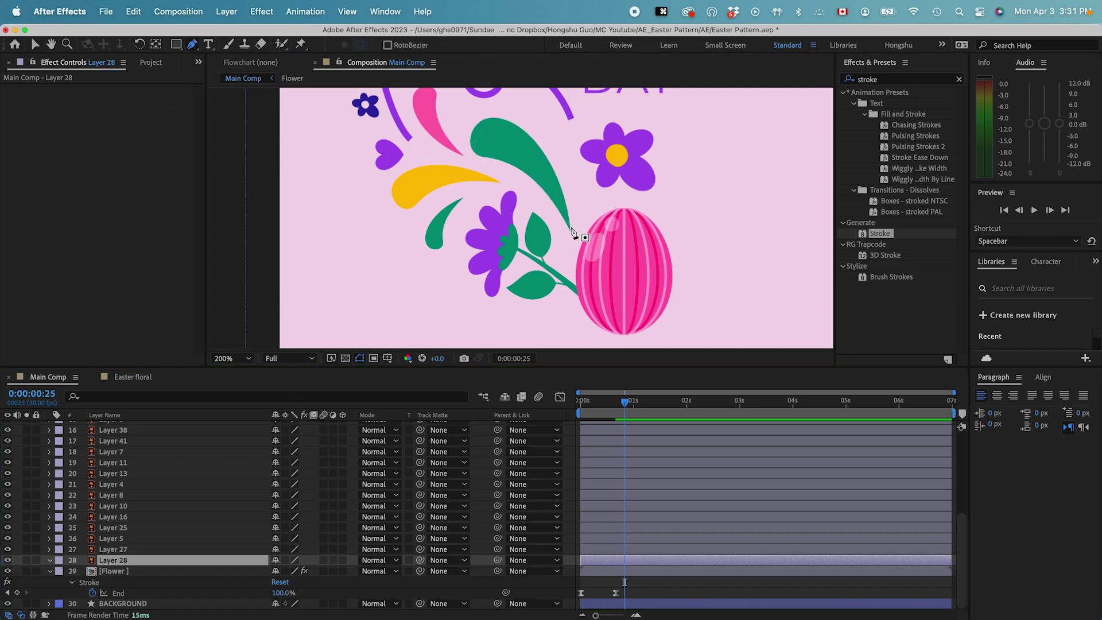
pyautogui.click(572, 226)
pyautogui.moveTo(471, 133); pyautogui.dragTo(387, 131)
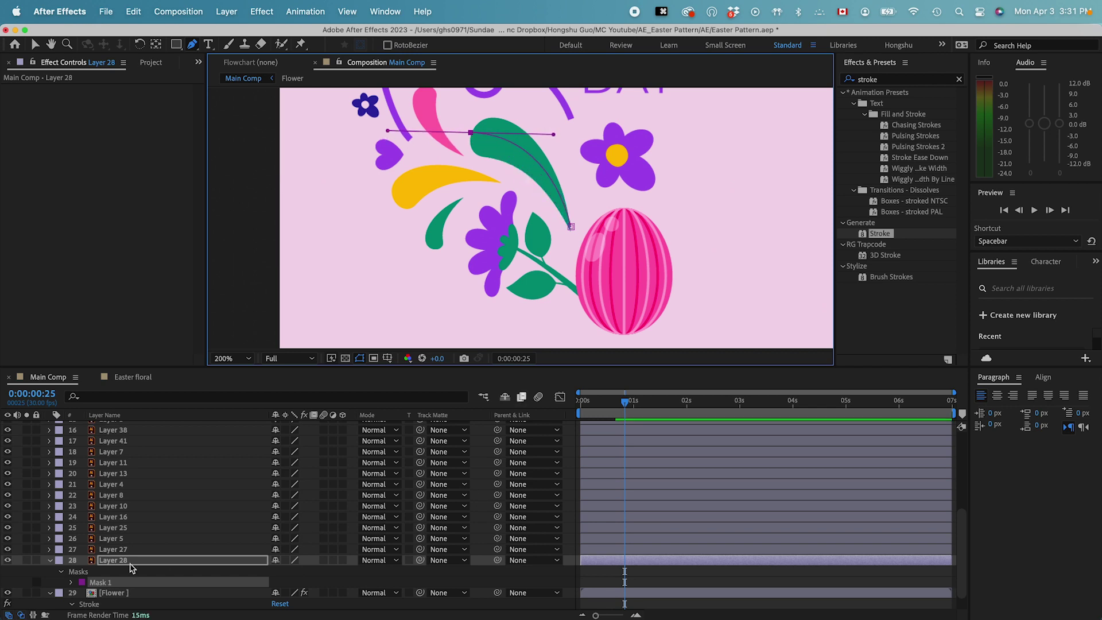
# Apply the Stroke effect to Layer 28 with All Masks enabled
pyautogui.click(115, 560)
pyautogui.doubleClick(880, 233)
pyautogui.press('v')
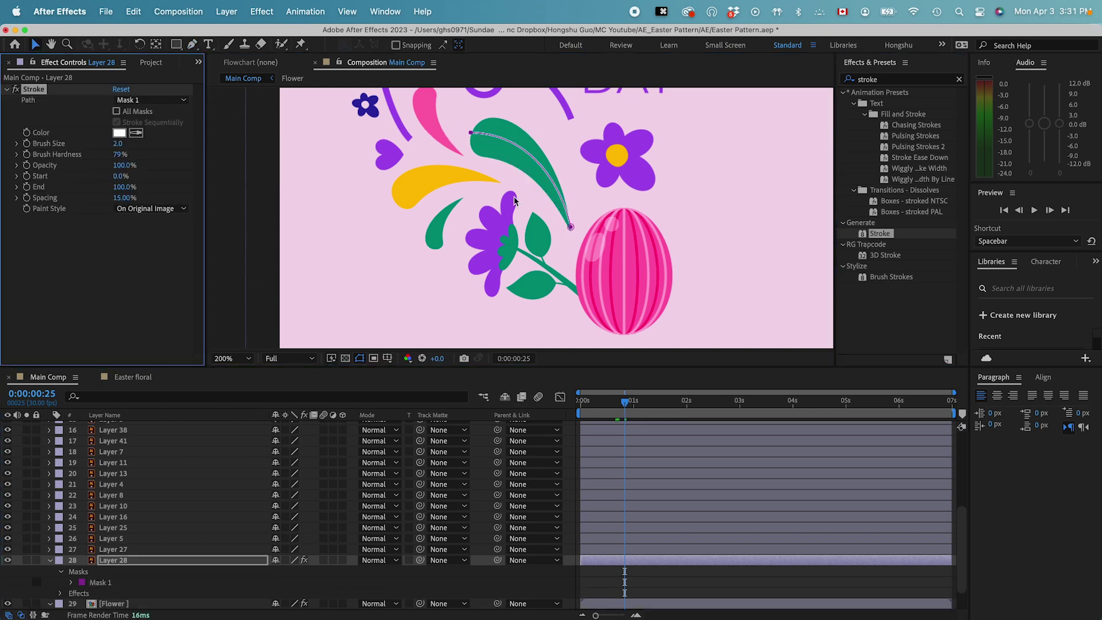
pyautogui.click(117, 111)
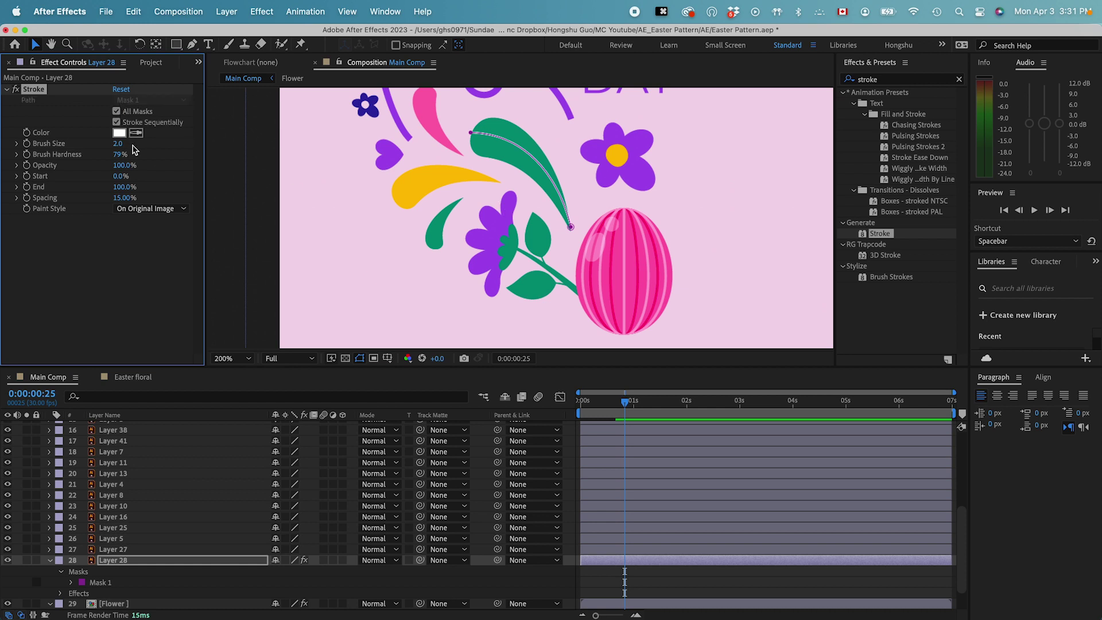
# Set Layer 28's Stroke Brush Size to 50 and its Paint Style to Reveal Original Image
pyautogui.click(118, 144)
pyautogui.write('50')
pyautogui.click(78, 331)
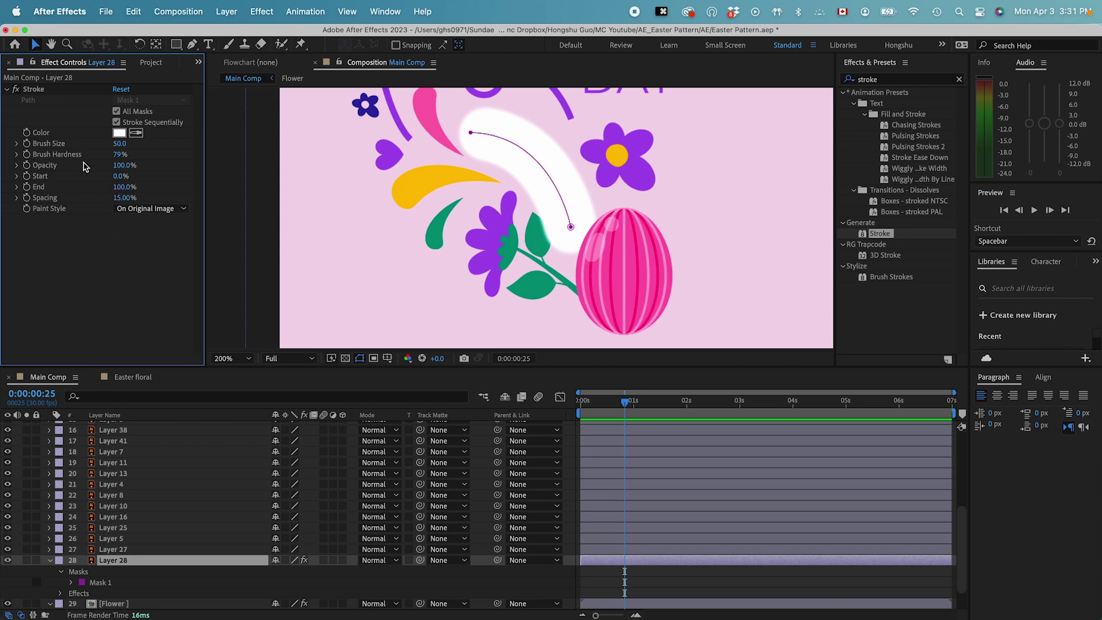
pyautogui.click(182, 209)
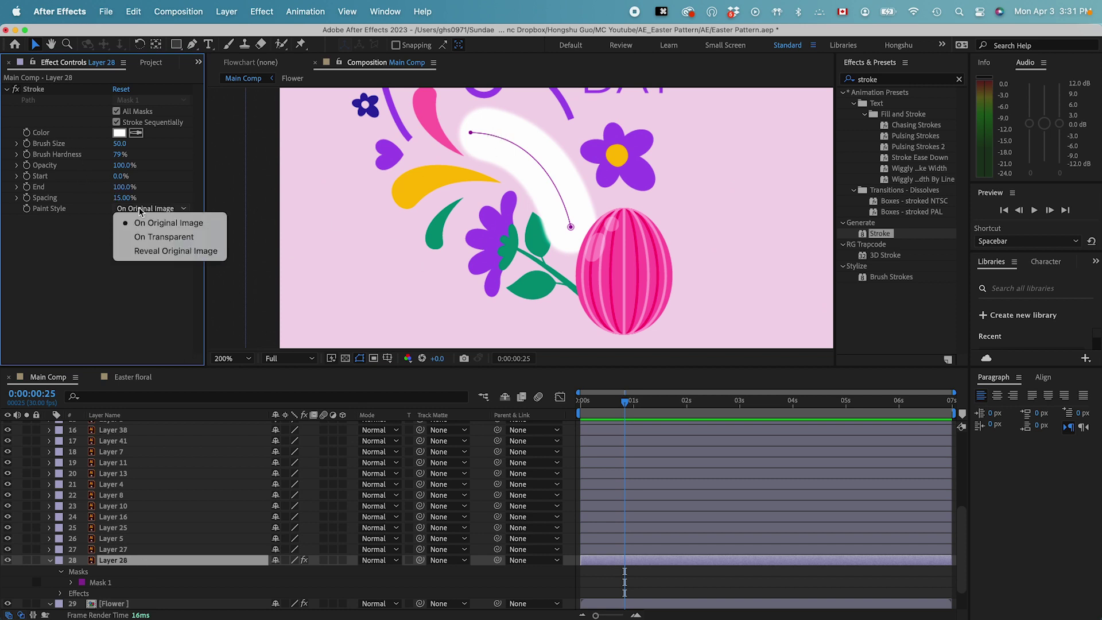
pyautogui.click(139, 253)
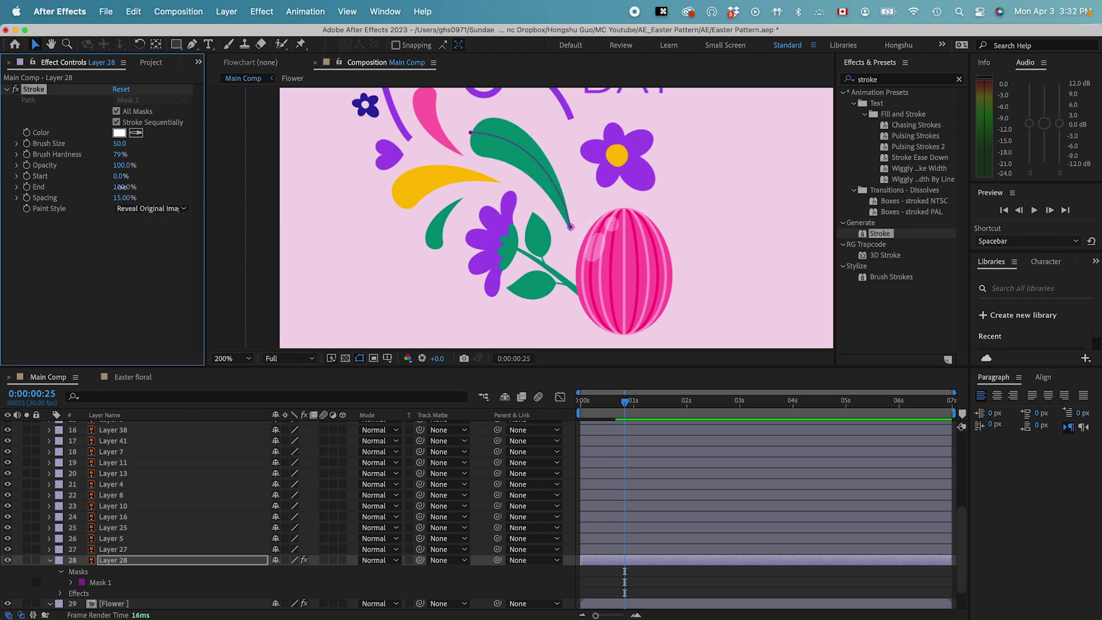
# Keyframe Layer 28's Stroke End at 0% at 0:00:00:00
pyautogui.moveTo(122, 186)
pyautogui.mouseDown()
pyautogui.moveTo(49, 189)
pyautogui.moveTo(172, 208)
pyautogui.mouseUp()
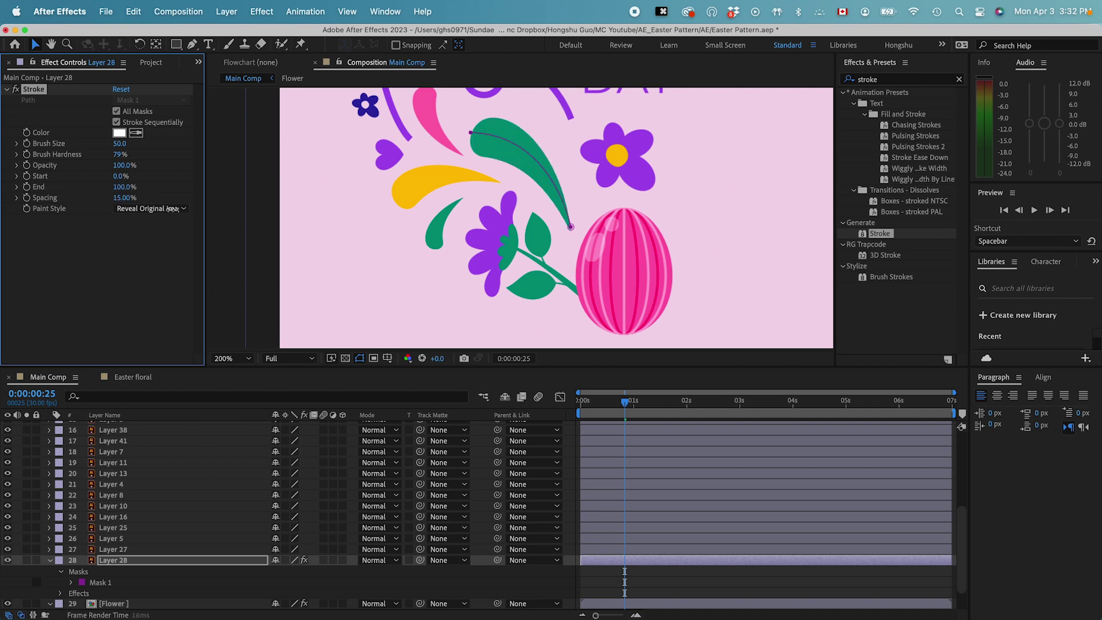
pyautogui.moveTo(625, 401); pyautogui.dragTo(557, 405)
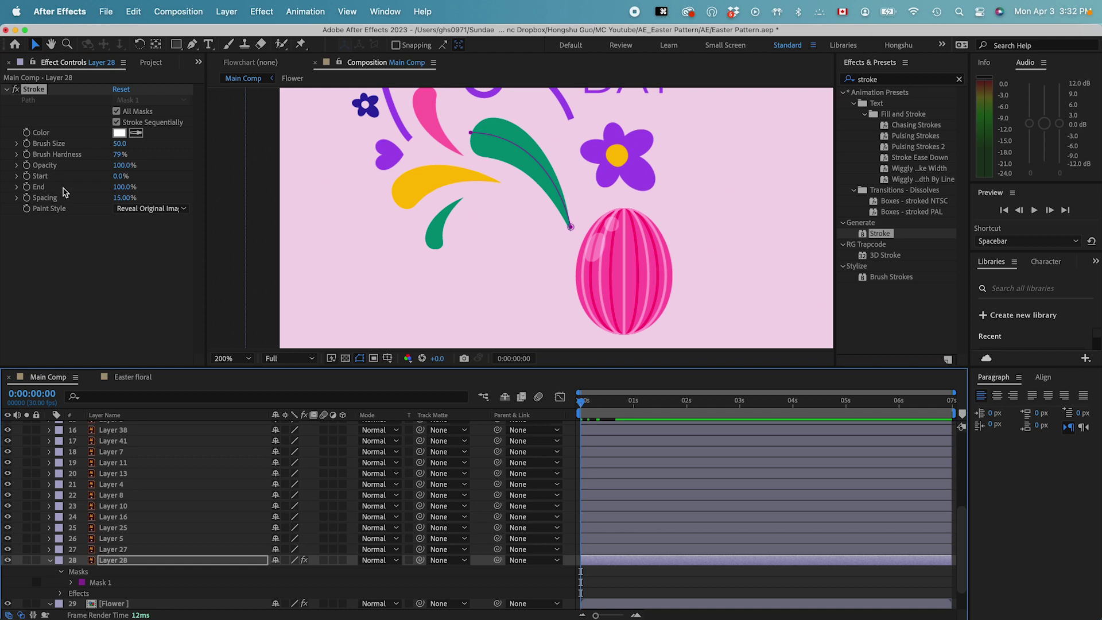
pyautogui.click(27, 187)
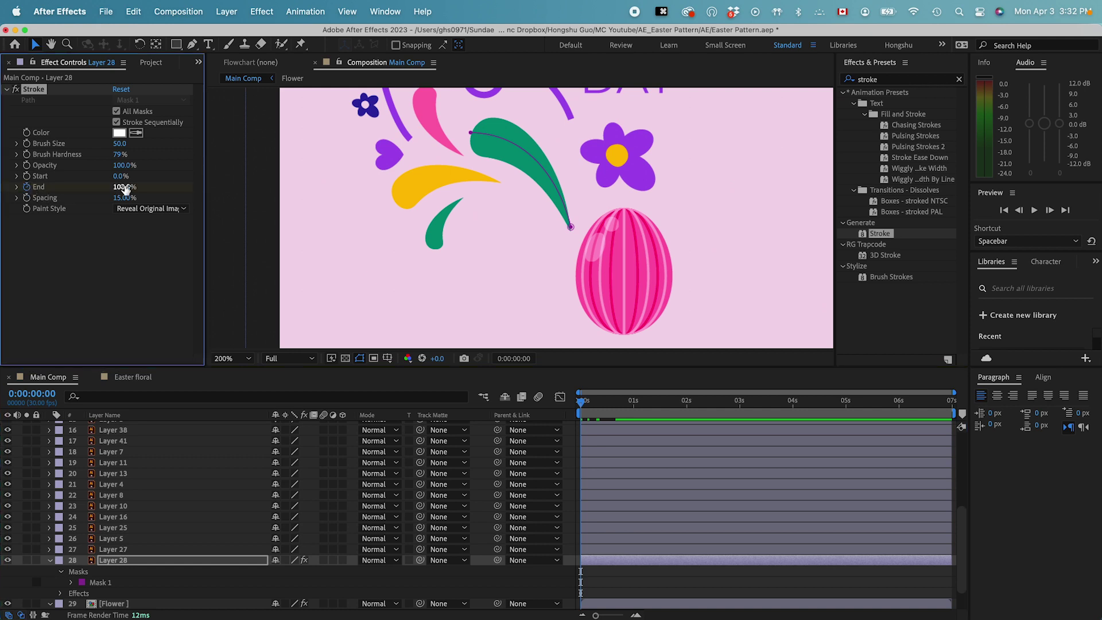
pyautogui.moveTo(125, 189); pyautogui.dragTo(60, 191)
# Set Layer 28's Stroke End to 100% at 0:00:00:20
pyautogui.press('shift+super+Right')
pyautogui.press('shift+super+Right')
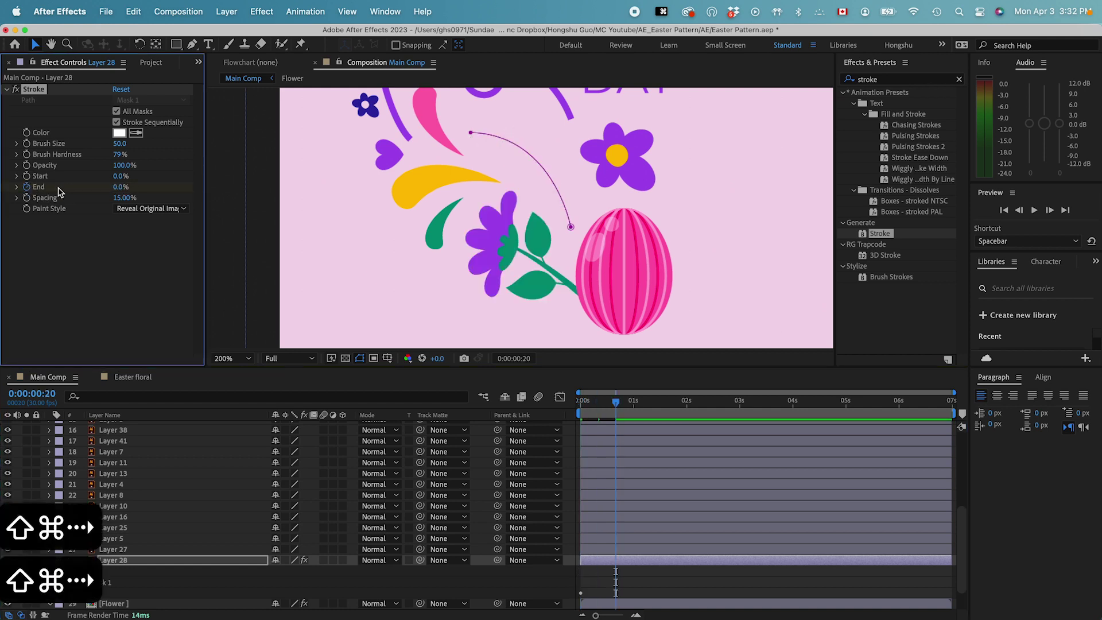
pyautogui.click(118, 187)
pyautogui.write('100')
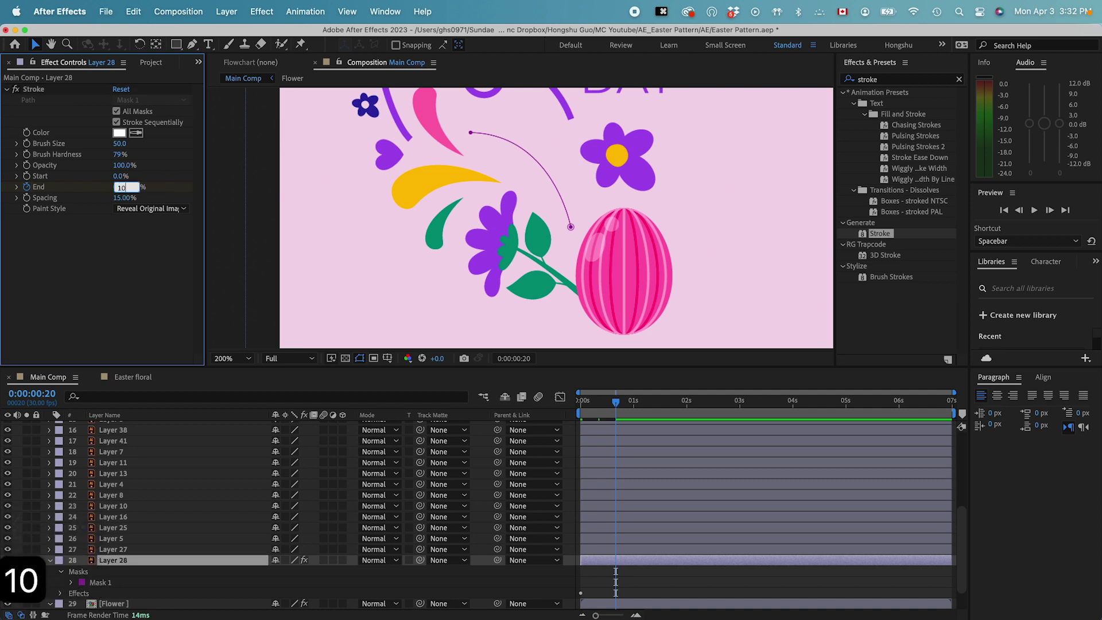
pyautogui.press('Return')
# Play back the large green leaf's reveal from the start of the composition
pyautogui.moveTo(618, 410); pyautogui.dragTo(572, 406)
pyautogui.press('space')
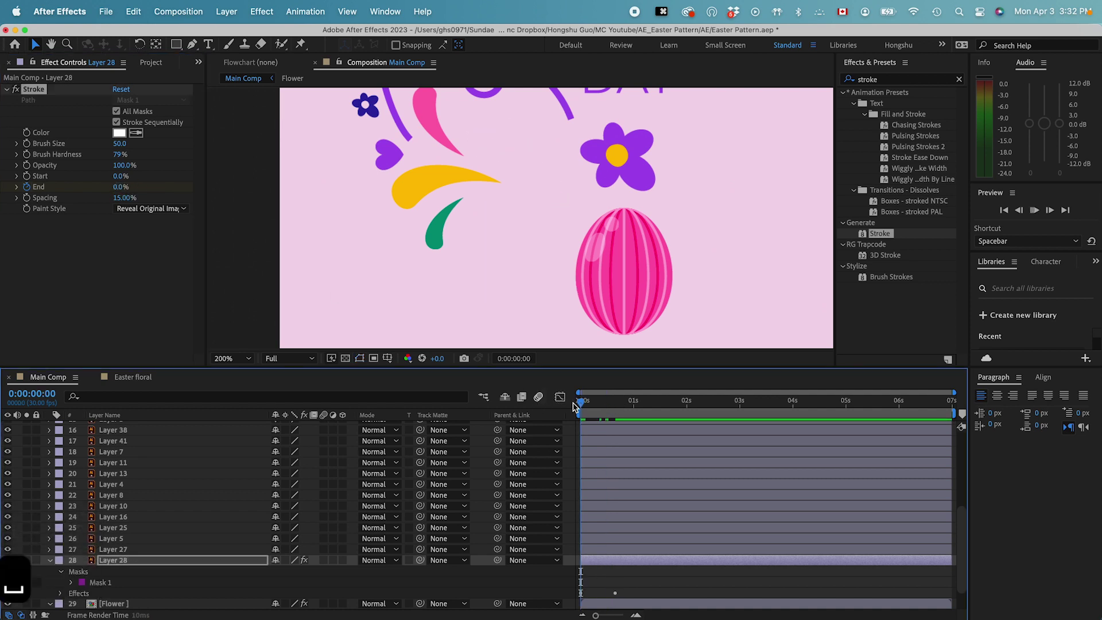
pyautogui.press('space')
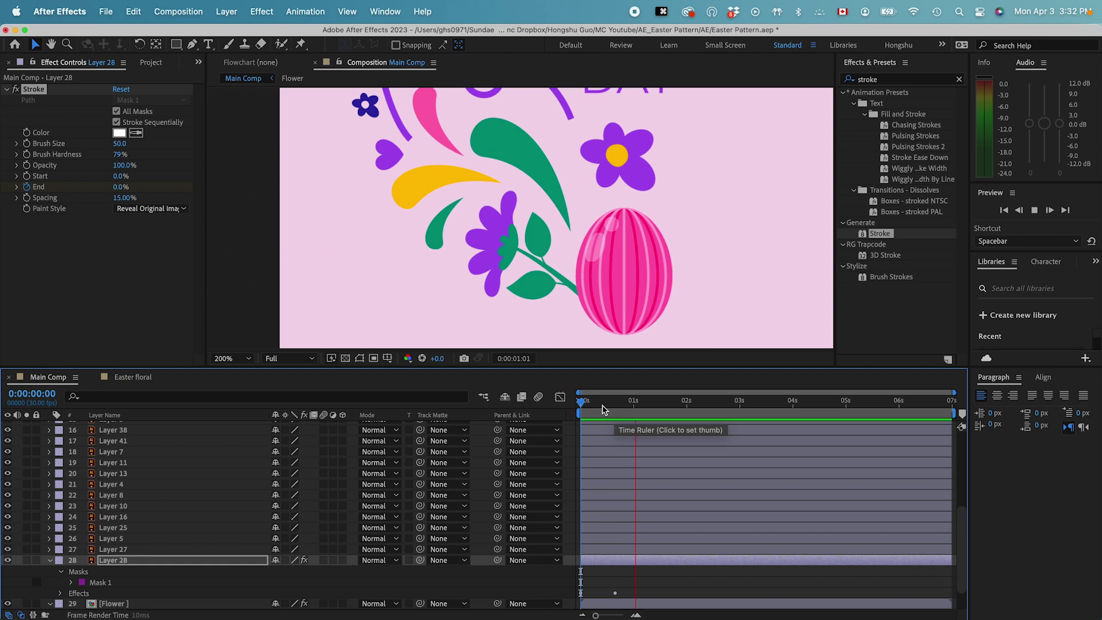
pyautogui.press('space')
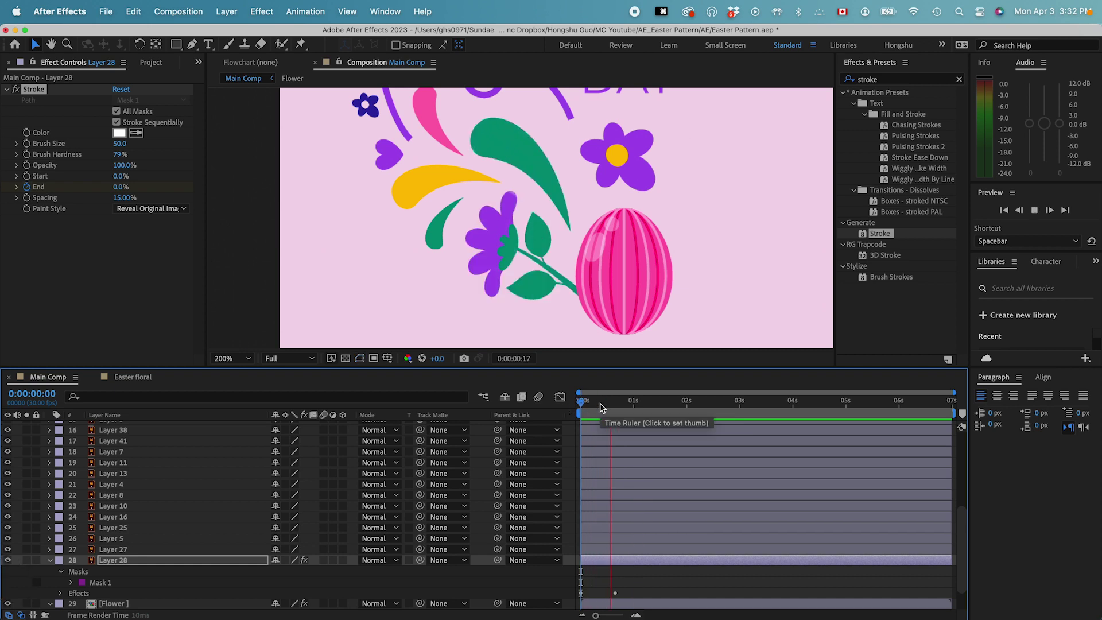
pyautogui.press('space')
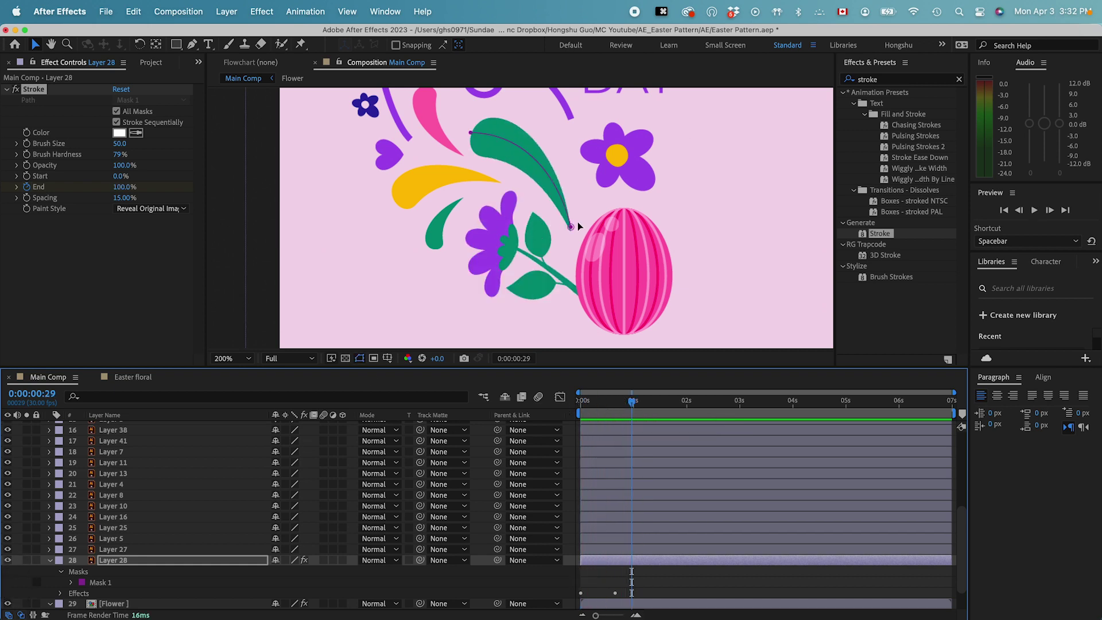
# Draw open mask paths on Layer 27 along the yellow leaf and on Layer 5 along the small green leaf
pyautogui.press('super+minus')
pyautogui.press('super+minus')
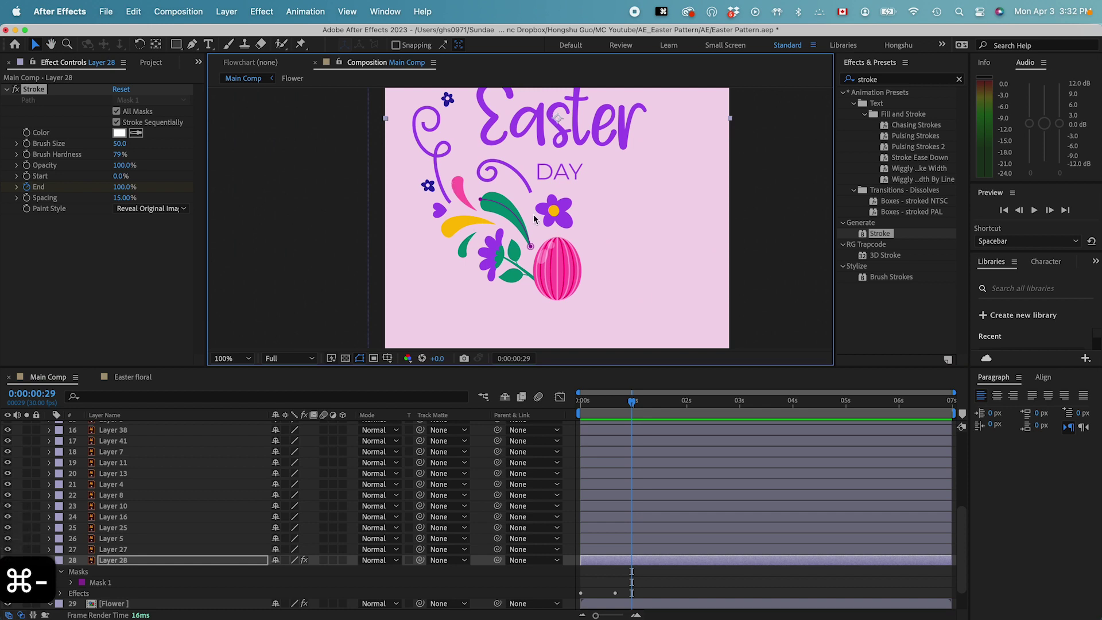
pyautogui.press('space')
pyautogui.moveTo(565, 161); pyautogui.dragTo(553, 213)
pyautogui.press('space')
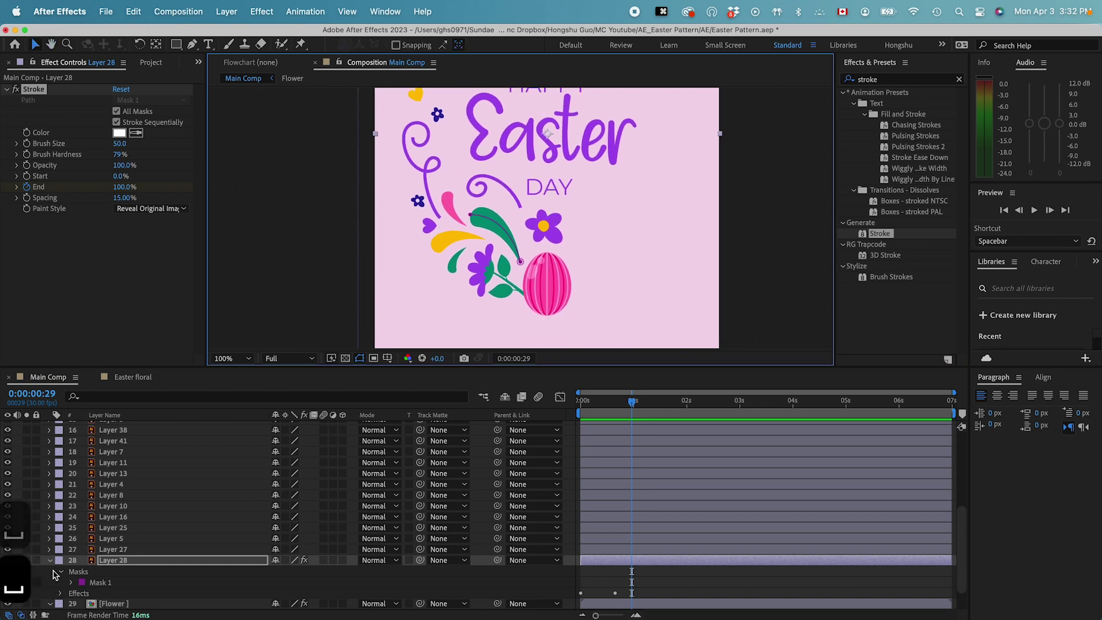
pyautogui.click(113, 549)
pyautogui.press('super+equal')
pyautogui.moveTo(405, 270); pyautogui.dragTo(494, 225)
pyautogui.click(538, 221)
pyautogui.moveTo(435, 239)
pyautogui.mouseDown()
pyautogui.moveTo(416, 286)
pyautogui.moveTo(476, 290)
pyautogui.mouseUp()
pyautogui.click(113, 538)
pyautogui.click(500, 238)
# Draw an open, curved mask path on Layer 25 along the pink leaf near the purple heart
pyautogui.press('super+z')
pyautogui.press('super+z')
pyautogui.press('super+z')
pyautogui.press('super+z')
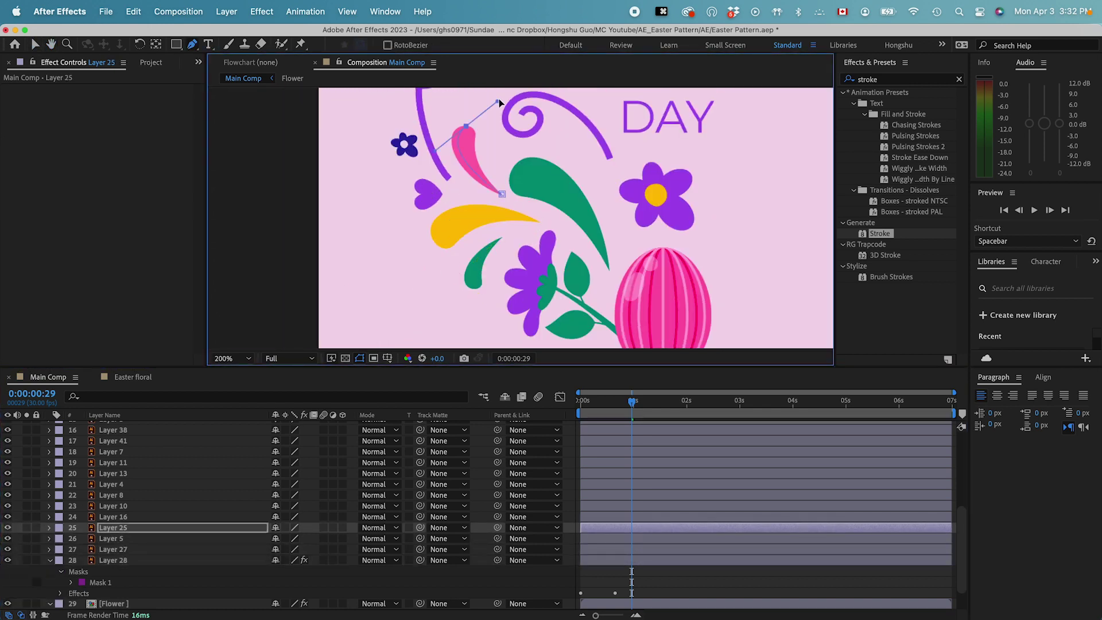
# Draw an open mask path on Layer 10 following the long looping purple vine from its lower end
pyautogui.press('super+z')
pyautogui.press('super+z')
pyautogui.press('super+z')
pyautogui.press('super+z')
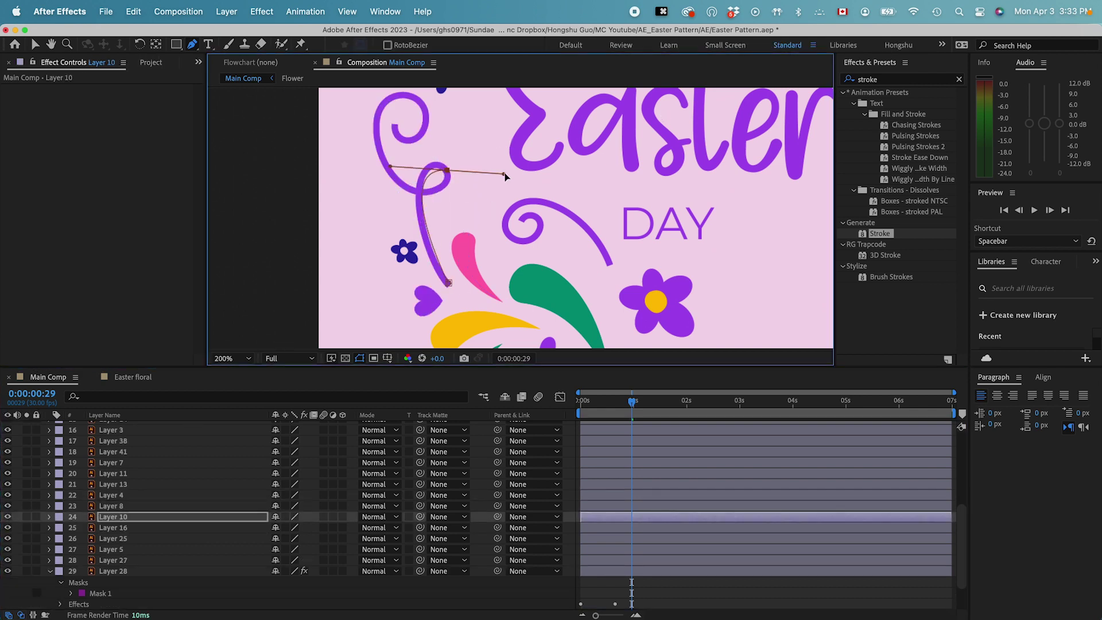
# Trace the purple spiral beside the word DAY with an open mask path on Layer 8
pyautogui.press('super+z')
pyautogui.press('super+z')
pyautogui.press('super+z')
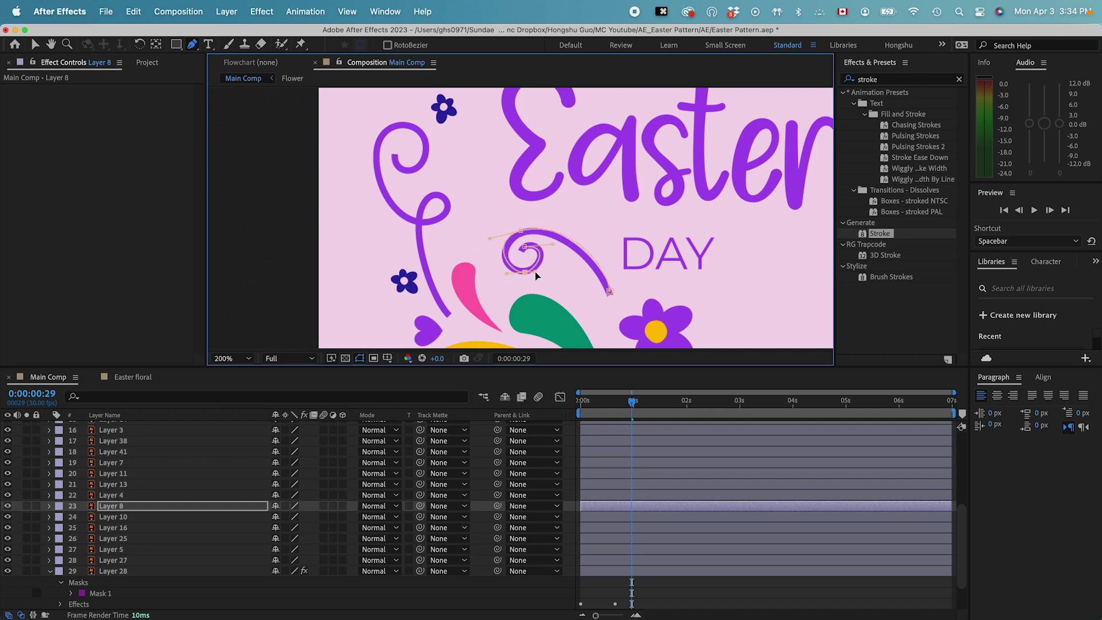
# Draw open mask paths on the remaining leaf layers of the upper floral cluster, including Layer 41 and Layer 40
pyautogui.press('super+z')
pyautogui.press('super+z')
pyautogui.press('super+z')
pyautogui.press('super+z')
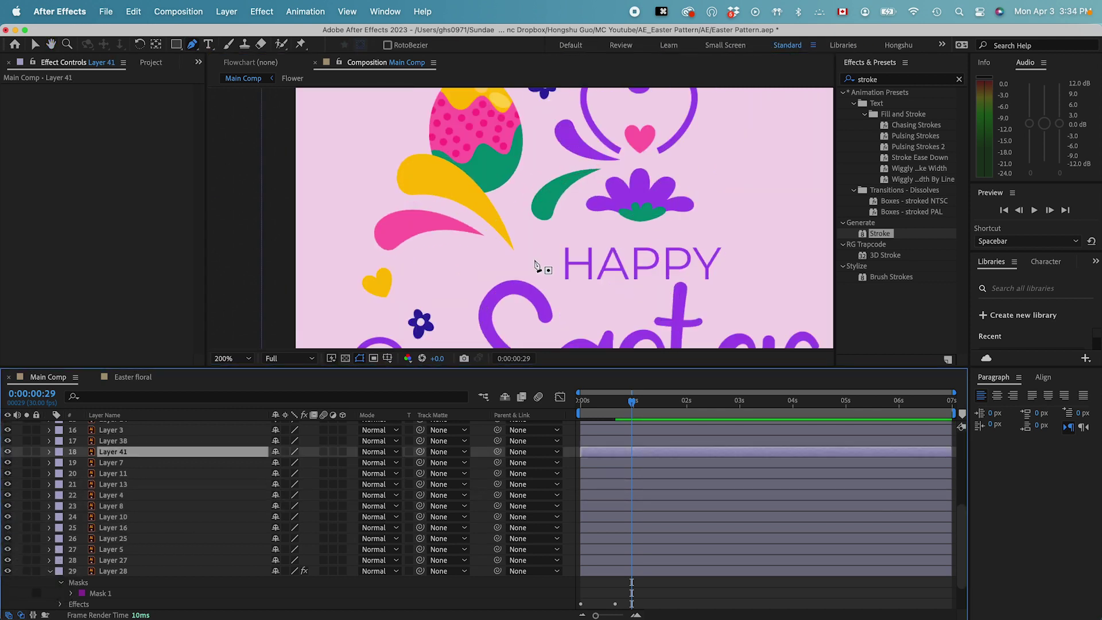
pyautogui.press('super+z')
pyautogui.press('super+z')
pyautogui.press('super+z')
pyautogui.press('super+z')
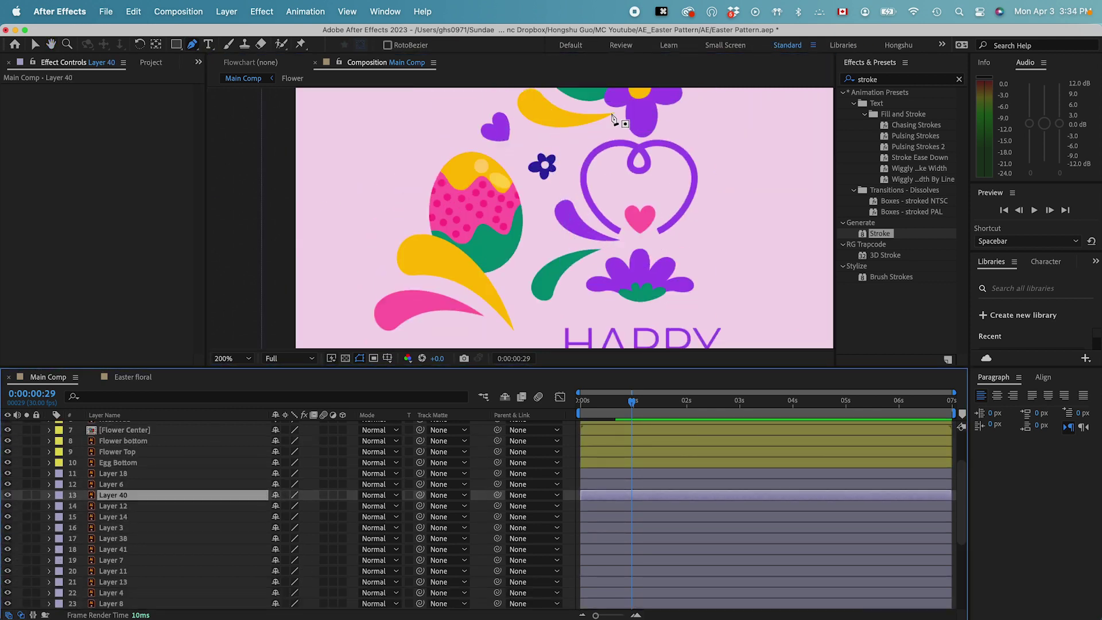
pyautogui.press('super+z')
# Copy Layer 28's Stroke effect with its End keyframes to Layers 25, 5 and 27
pyautogui.press('super+minus')
pyautogui.press('super+minus')
pyautogui.press('super+minus')
pyautogui.press('space')
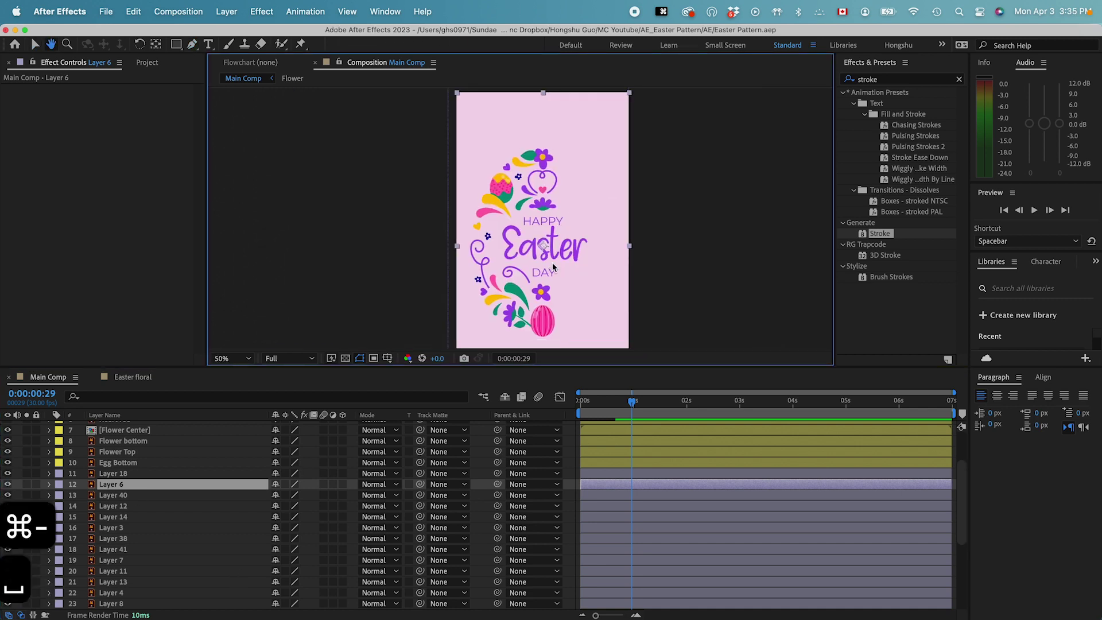
pyautogui.press('super+equal')
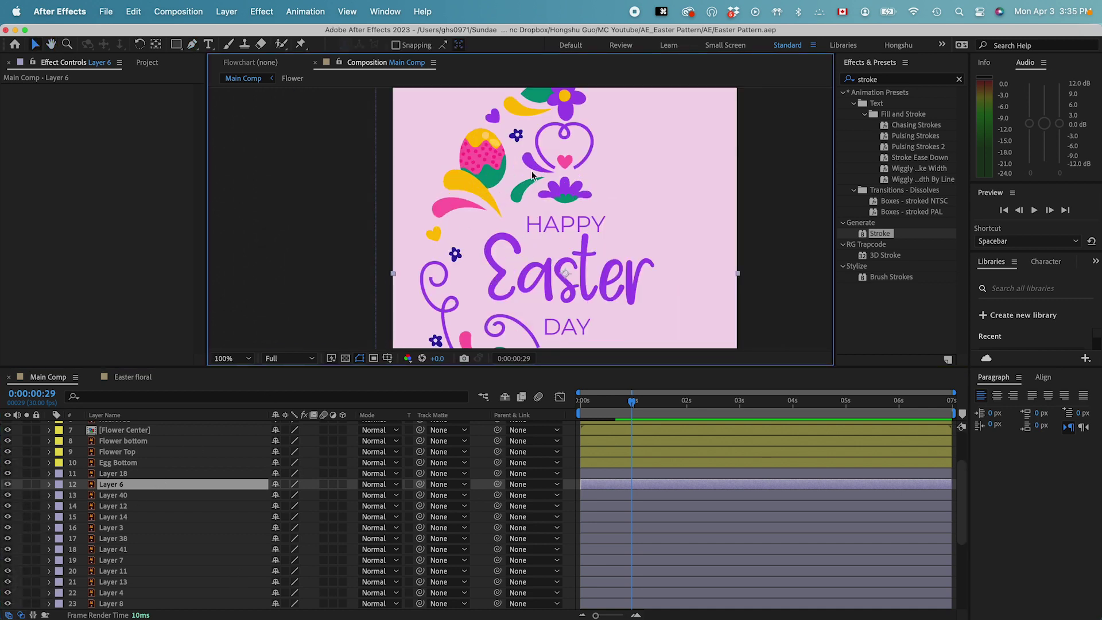
pyautogui.moveTo(532, 292); pyautogui.dragTo(532, 157)
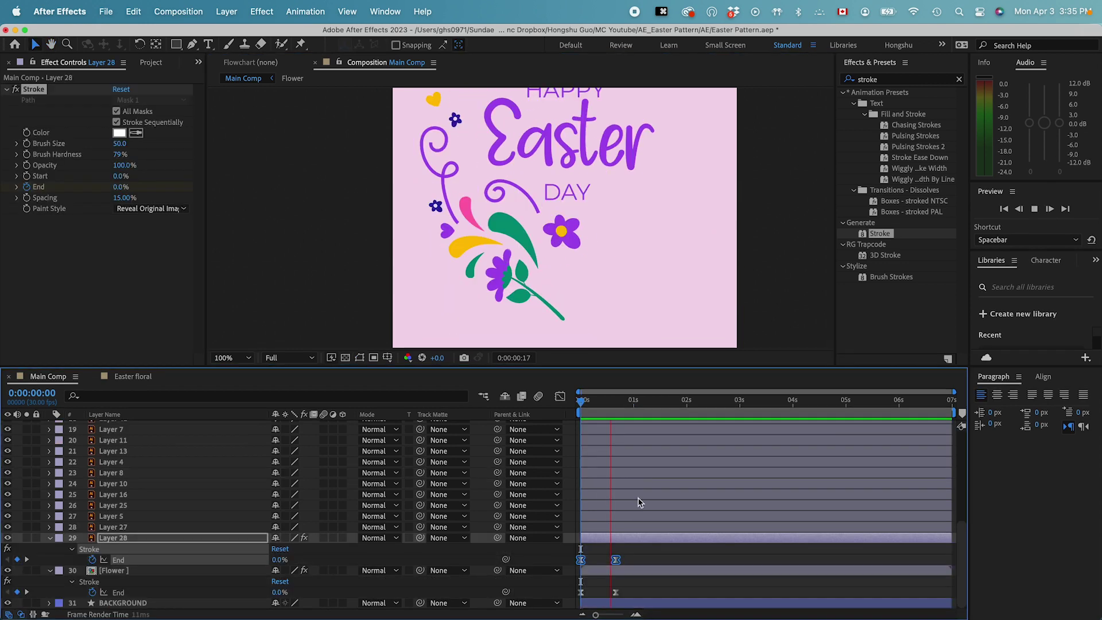
pyautogui.press('space')
pyautogui.moveTo(640, 555); pyautogui.dragTo(566, 561)
pyautogui.press('super+c')
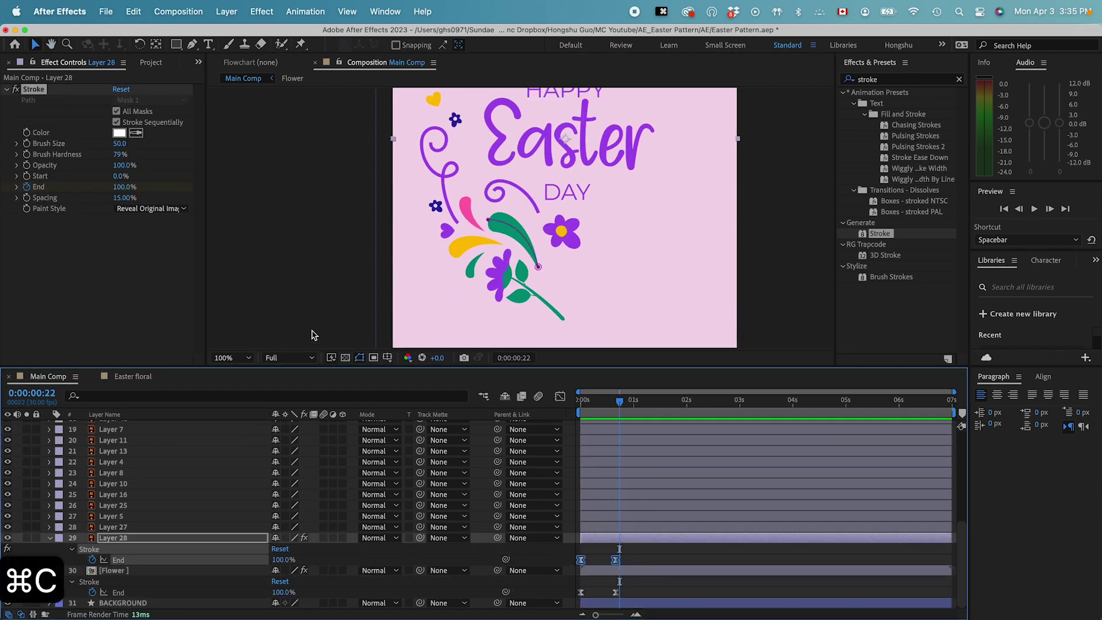
pyautogui.click(108, 518)
pyautogui.click(111, 508)
pyautogui.click(115, 527)
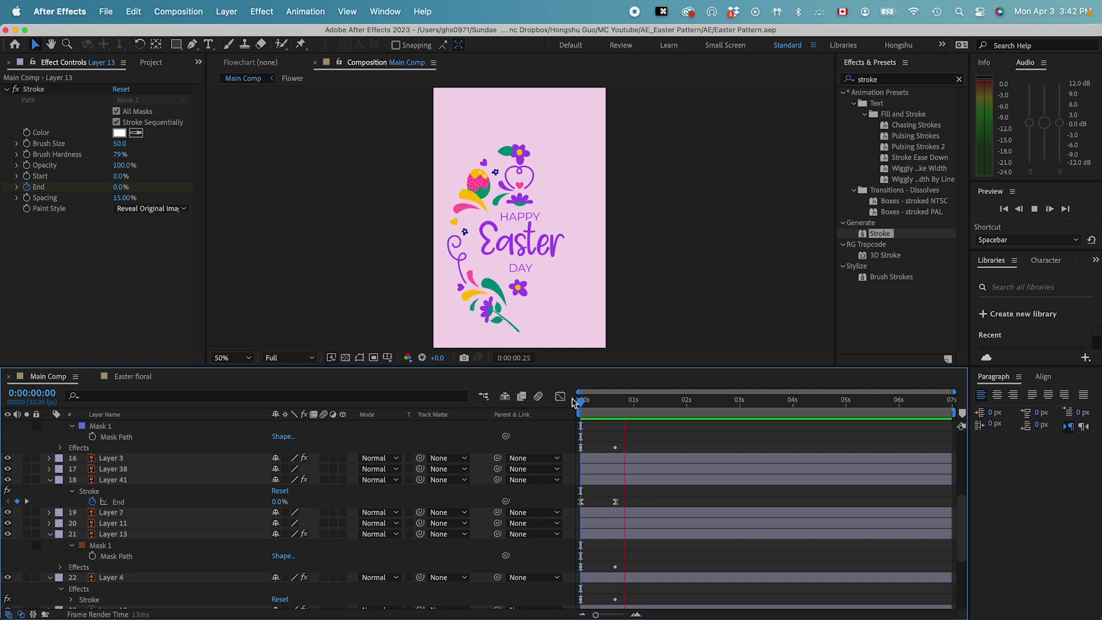
# Save the project and scrub the stroke reveals back to 0:00:00:00
pyautogui.press('space')
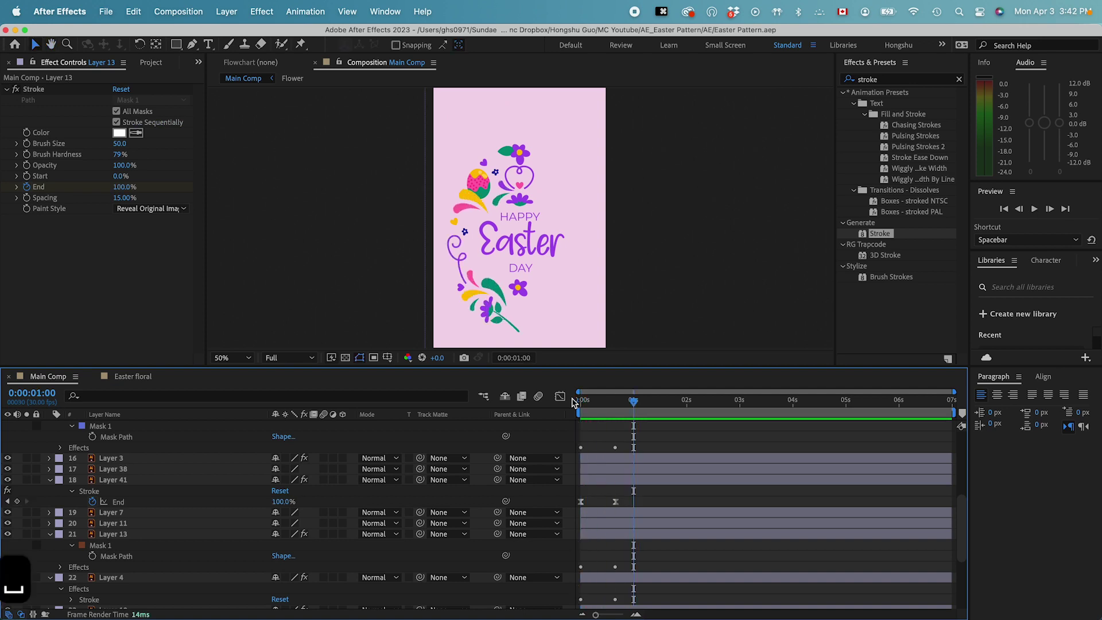
pyautogui.press('super+s')
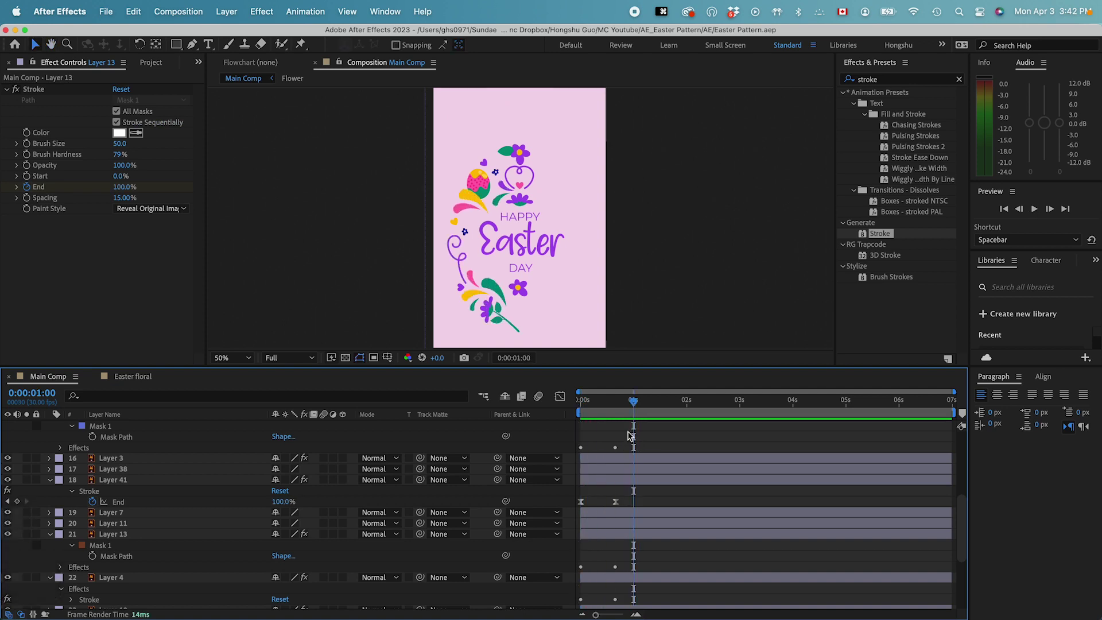
pyautogui.moveTo(632, 400); pyautogui.dragTo(579, 400)
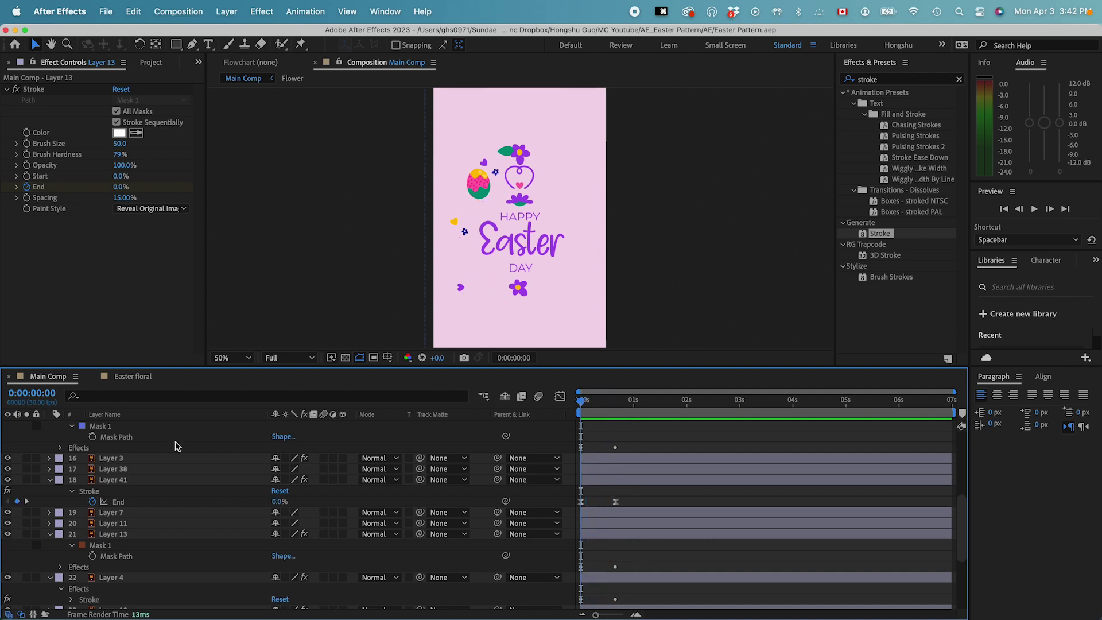
# Keyframe Layer 16's Scale from 0% at 0:00:00:00 to 100% at 0:00:00:10
pyautogui.press('v')
pyautogui.click(500, 214)
pyautogui.press('s')
pyautogui.press('shift+super+Right')
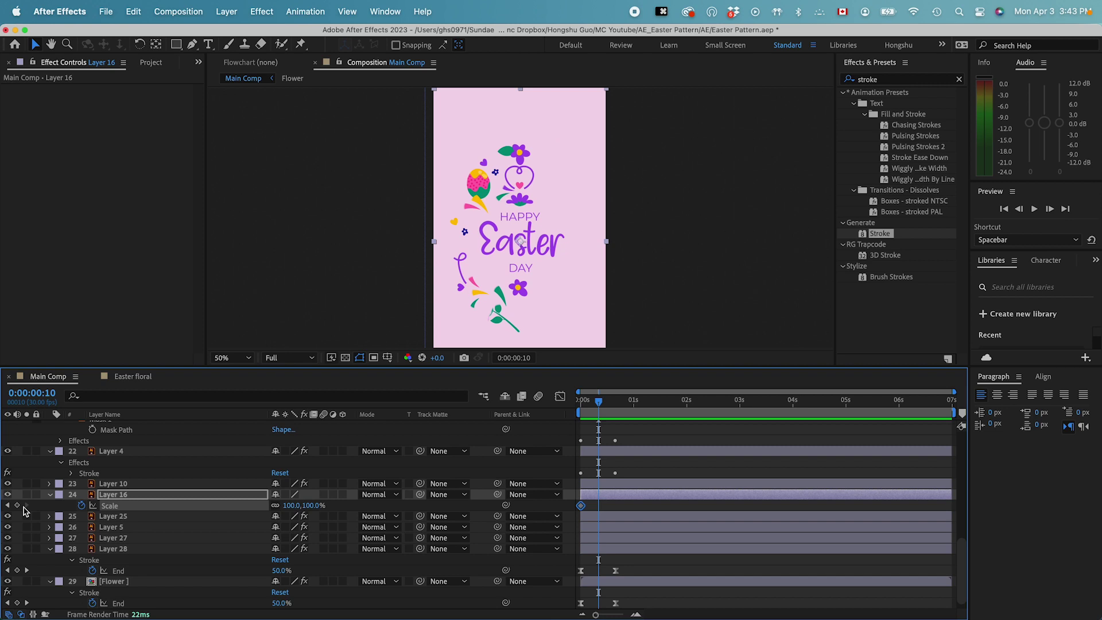
pyautogui.click(17, 505)
pyautogui.press('shift+super+Left')
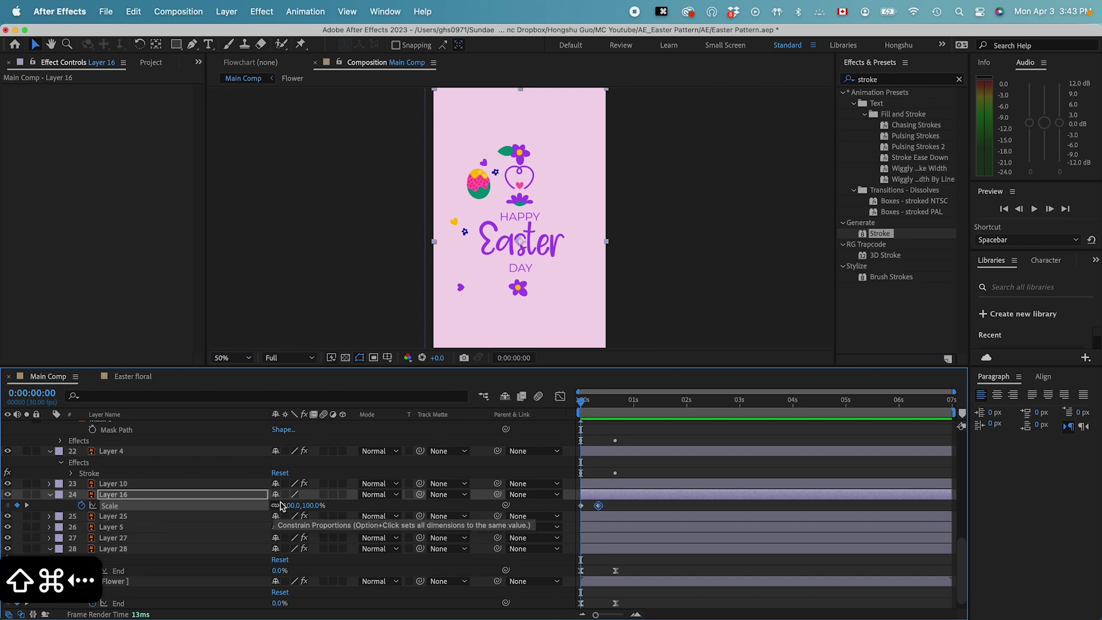
pyautogui.click(293, 505)
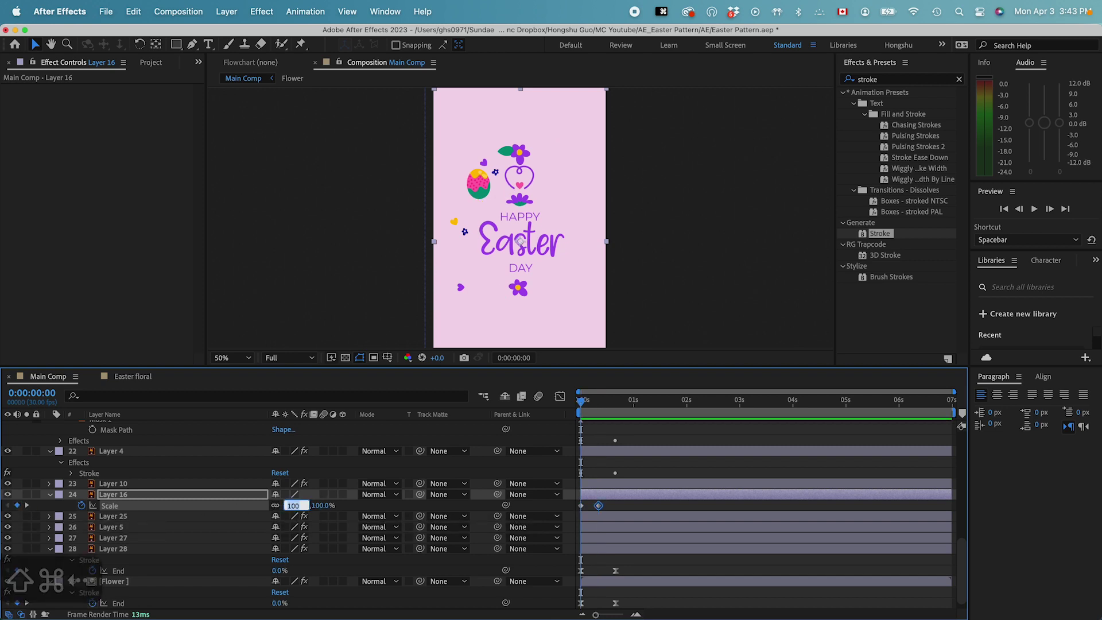
pyautogui.write('0')
pyautogui.press('Return')
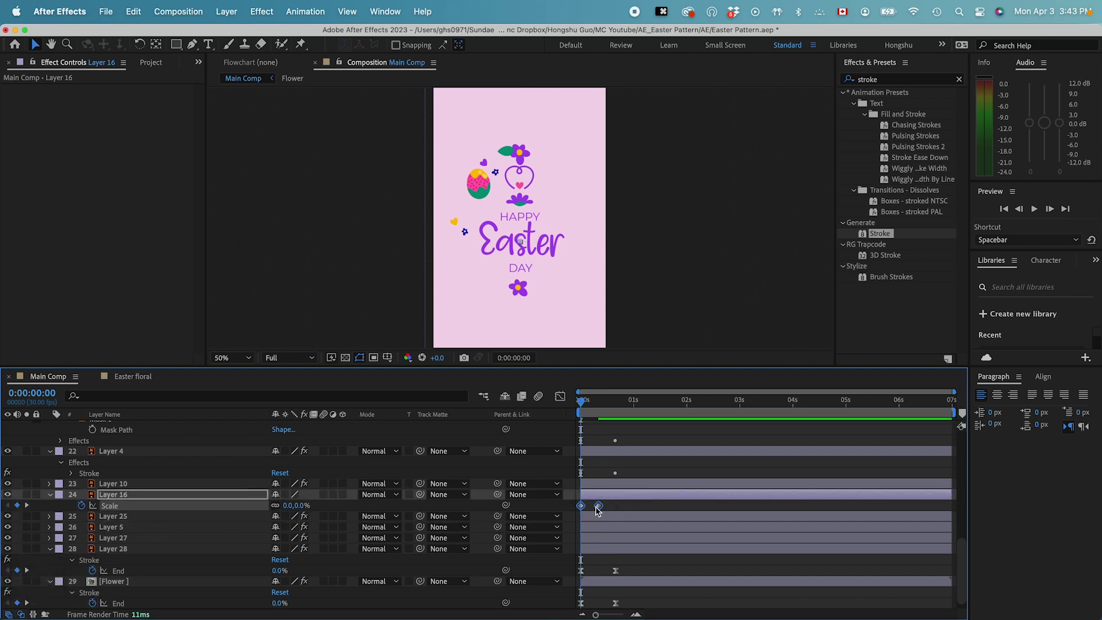
# Set the incoming and outgoing velocity influence of Layer 16's Scale keyframes to 66% and preview the animation
pyautogui.rightClick(598, 506)
pyautogui.click(672, 618)
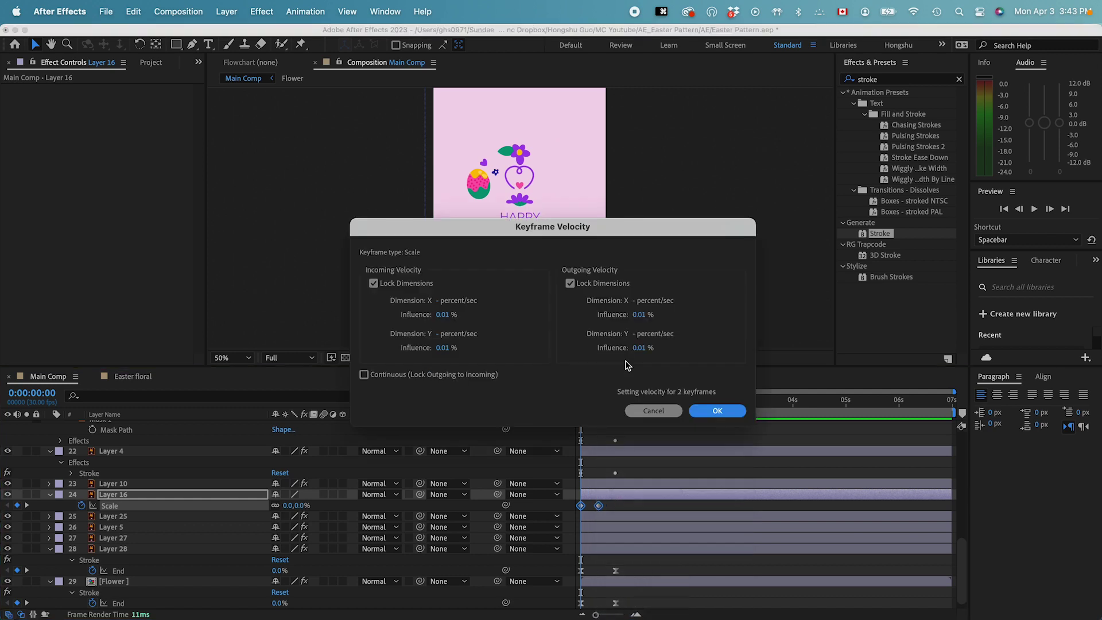
pyautogui.click(442, 314)
pyautogui.write('66')
pyautogui.click(639, 315)
pyautogui.write('66')
pyautogui.click(716, 411)
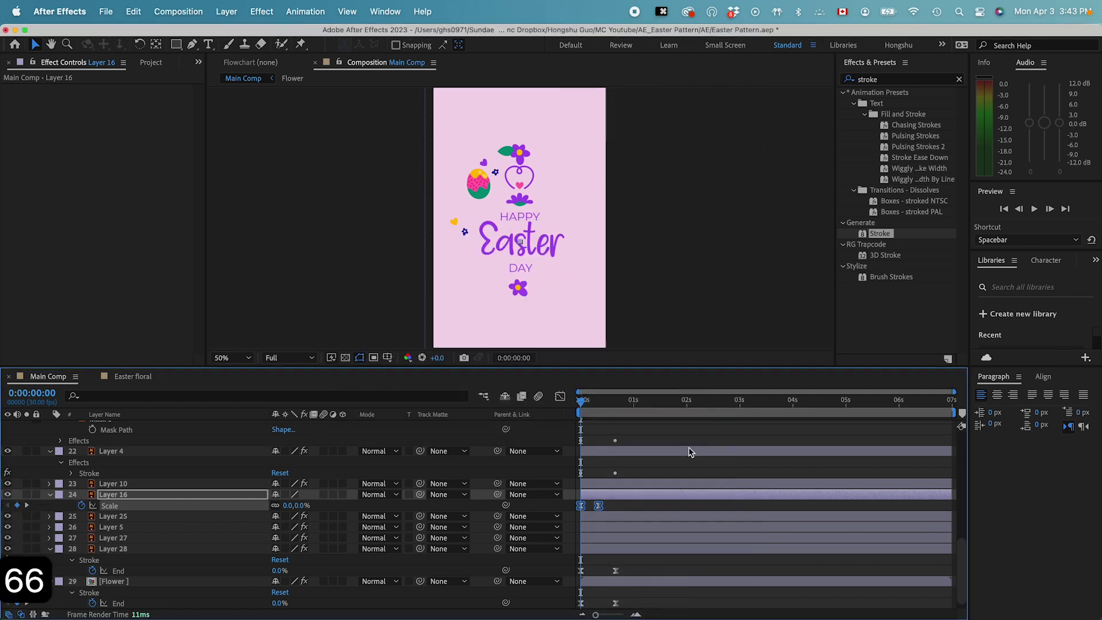
pyautogui.click(661, 470)
pyautogui.press('space')
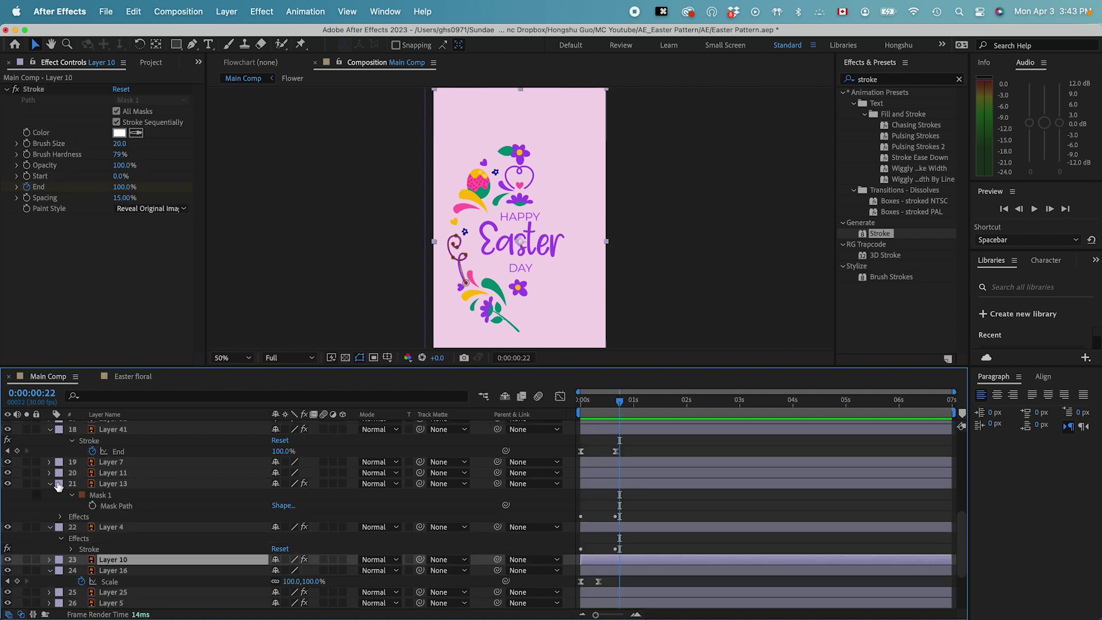
pyautogui.click(118, 486)
pyautogui.click(113, 475)
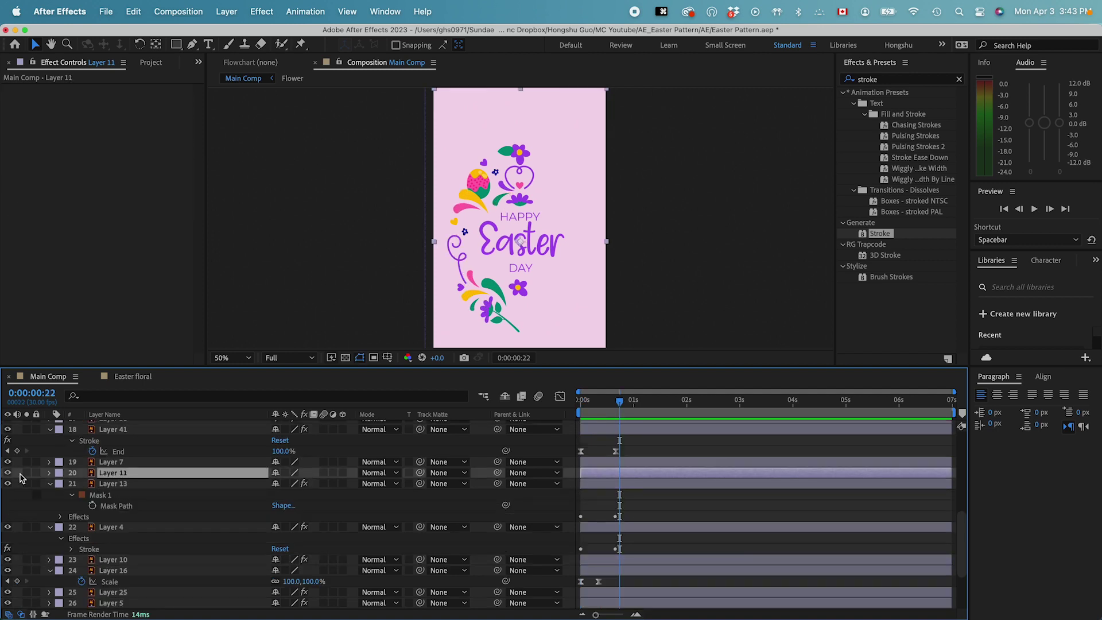
# Trace the letter E of the Easter text layer with an open curved Pen mask path
pyautogui.press('super+equal')
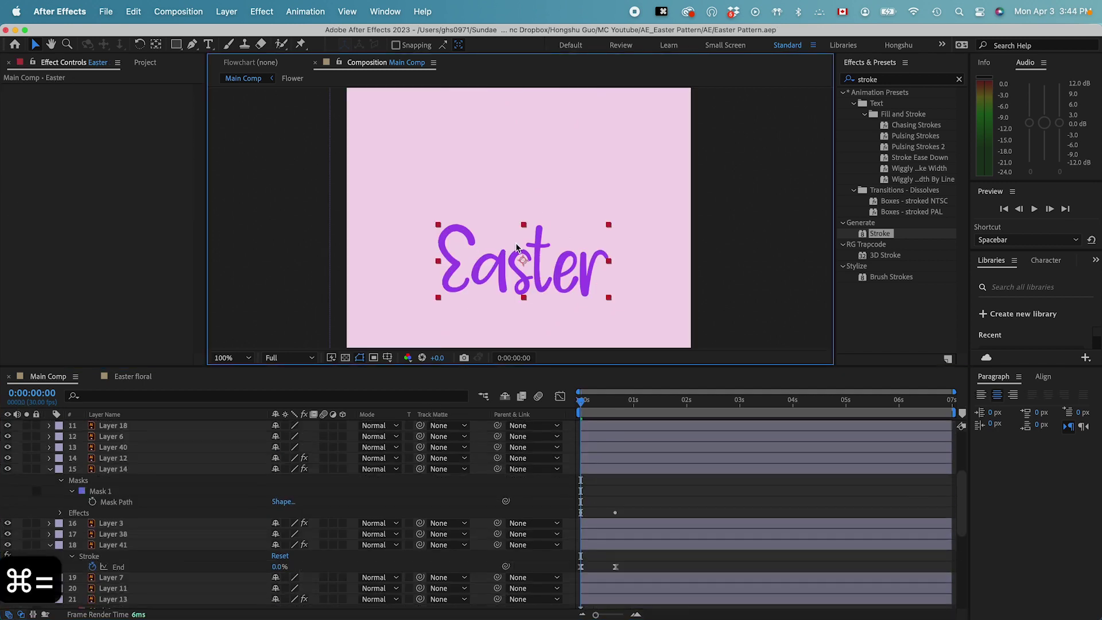
pyautogui.press('super+equal')
pyautogui.press('space')
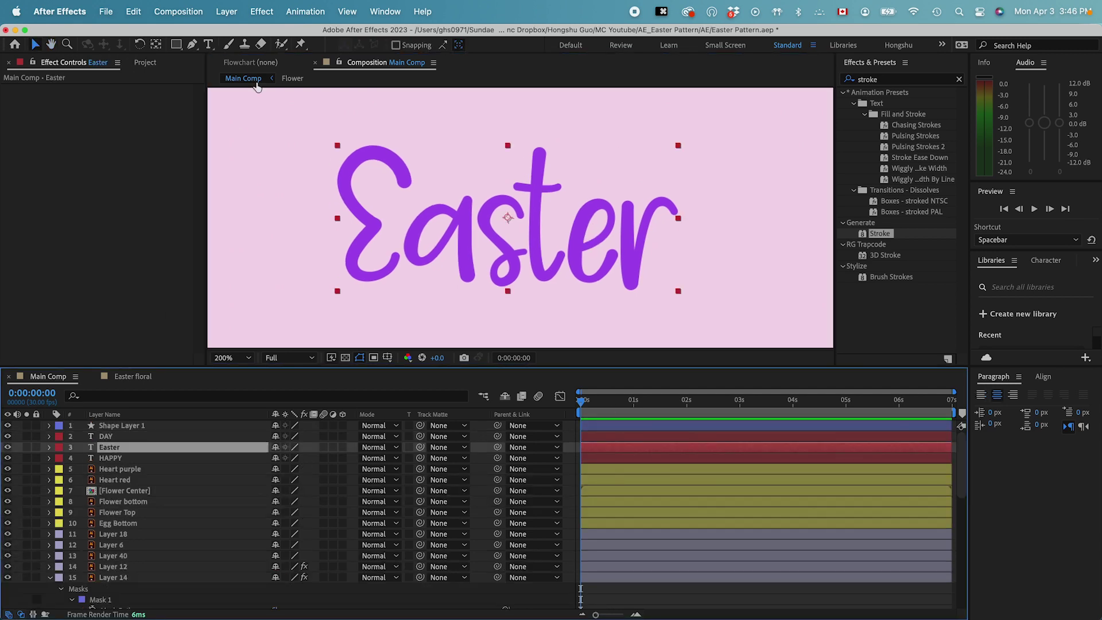
pyautogui.click(191, 45)
pyautogui.moveTo(407, 183); pyautogui.dragTo(348, 179)
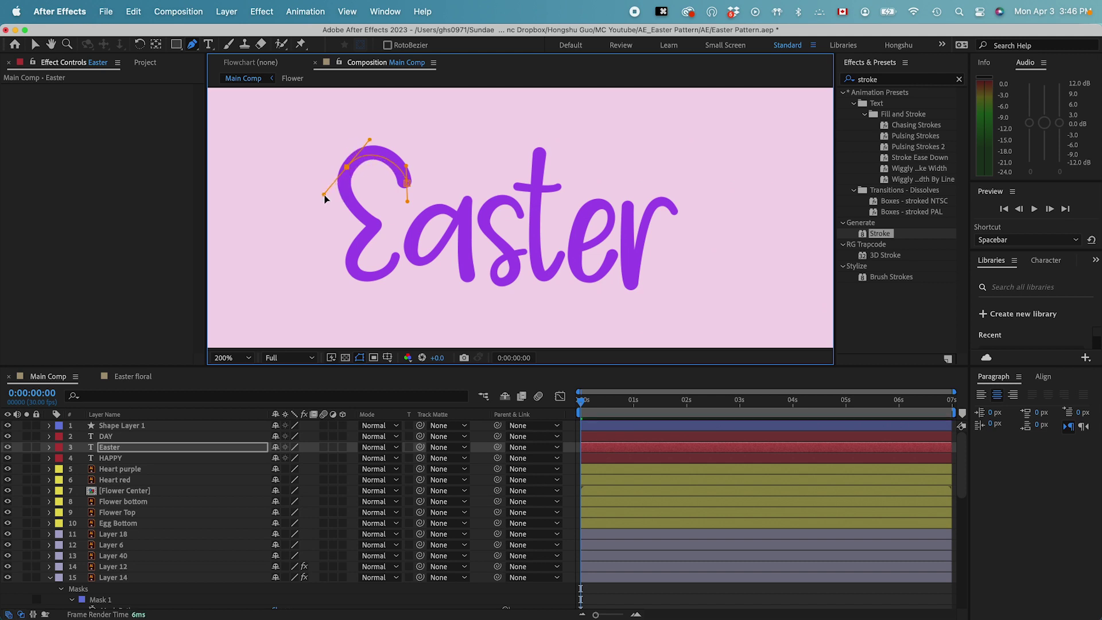
pyautogui.moveTo(376, 227); pyautogui.dragTo(377, 233)
pyautogui.moveTo(370, 276)
pyautogui.mouseDown()
pyautogui.moveTo(376, 285)
pyautogui.moveTo(390, 272)
pyautogui.moveTo(412, 290)
pyautogui.moveTo(387, 287)
pyautogui.moveTo(438, 297)
pyautogui.mouseUp()
pyautogui.click(395, 256)
# Trace the letter a of the Easter text layer with a separate open mask path
pyautogui.click(106, 460)
pyautogui.click(108, 448)
pyautogui.click(449, 213)
pyautogui.click(467, 203)
pyautogui.click(468, 273)
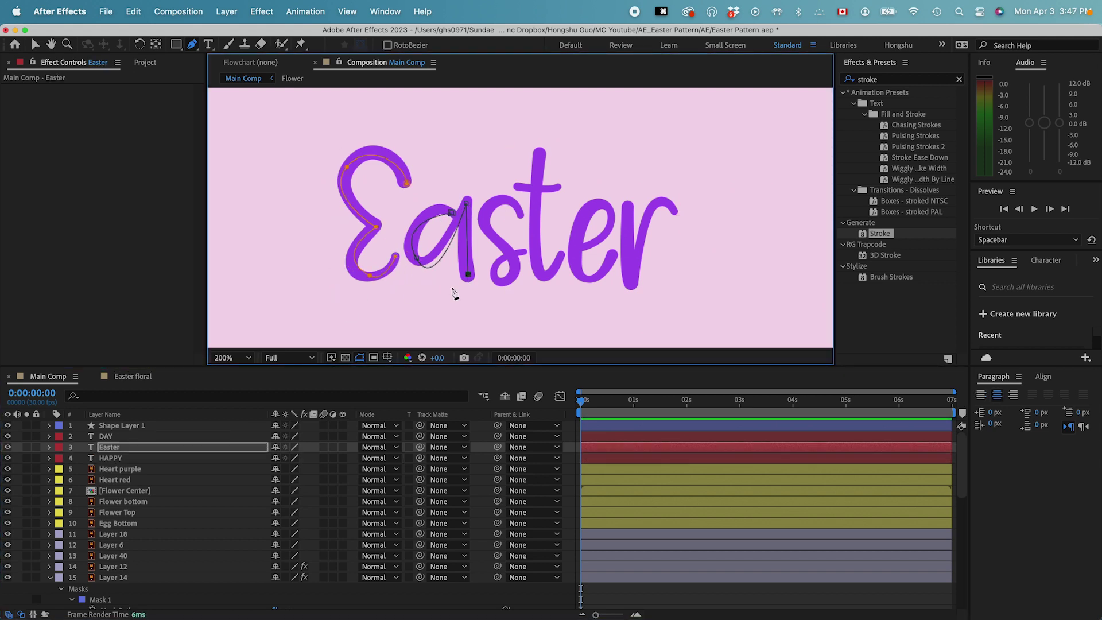
pyautogui.click(449, 213)
# Trace the letters s and t of the Easter text layer, each with its own mask path
pyautogui.click(521, 214)
pyautogui.moveTo(485, 211); pyautogui.dragTo(556, 250)
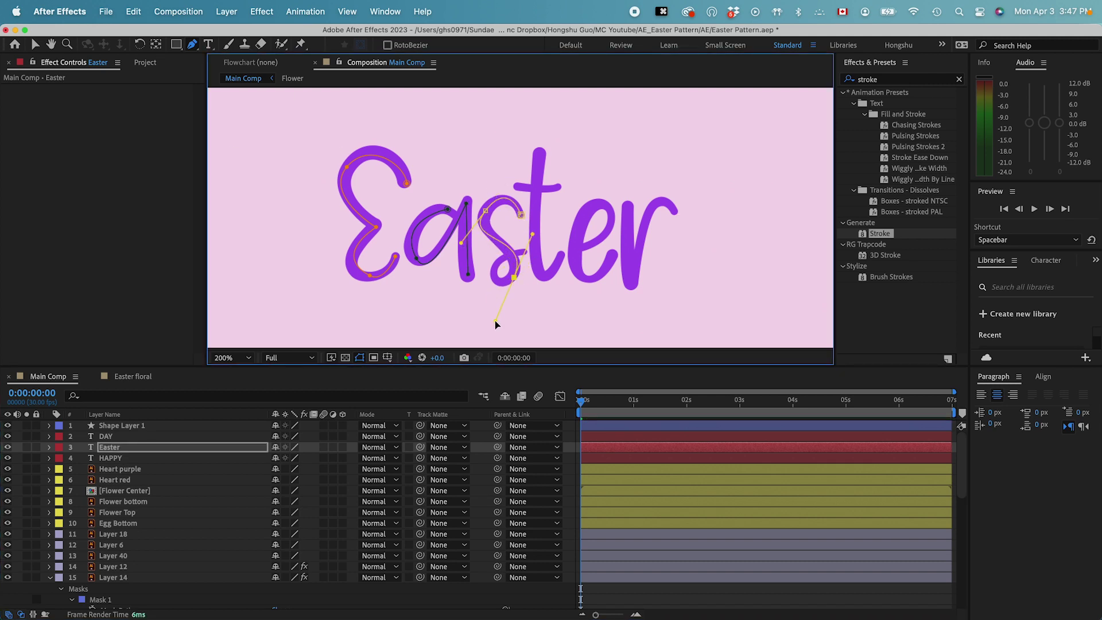
pyautogui.click(109, 447)
pyautogui.click(514, 188)
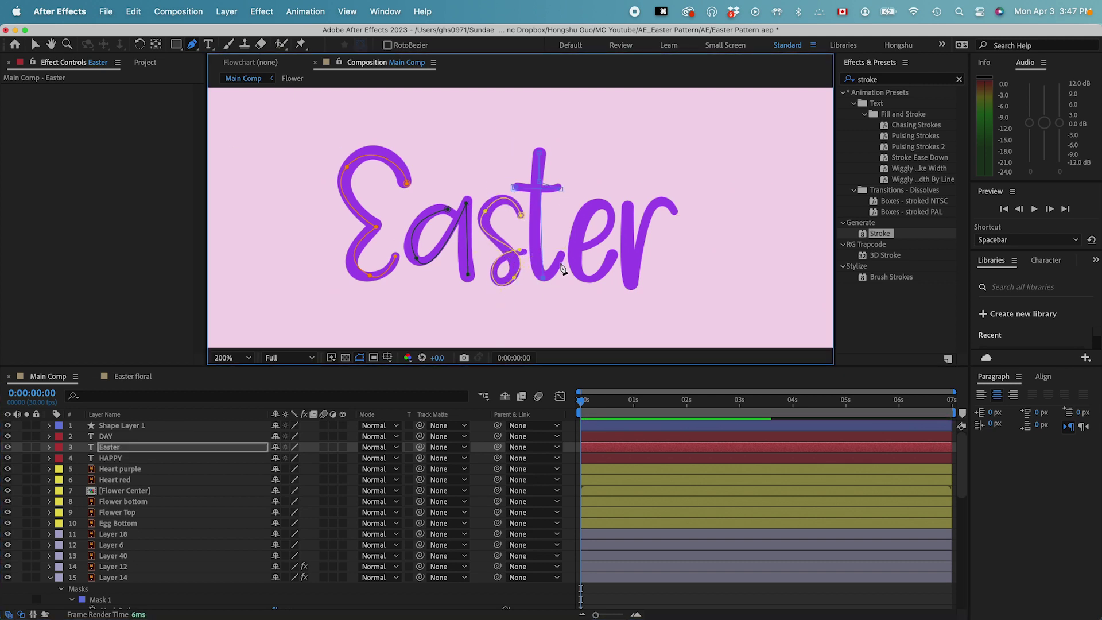
# Trace the letters e and r at the end of the Easter text, each with its own mask path
pyautogui.click(582, 248)
pyautogui.moveTo(599, 202); pyautogui.dragTo(587, 204)
pyautogui.doubleClick(586, 279)
pyautogui.moveTo(586, 279); pyautogui.dragTo(586, 281)
pyautogui.click(613, 255)
pyautogui.click(110, 447)
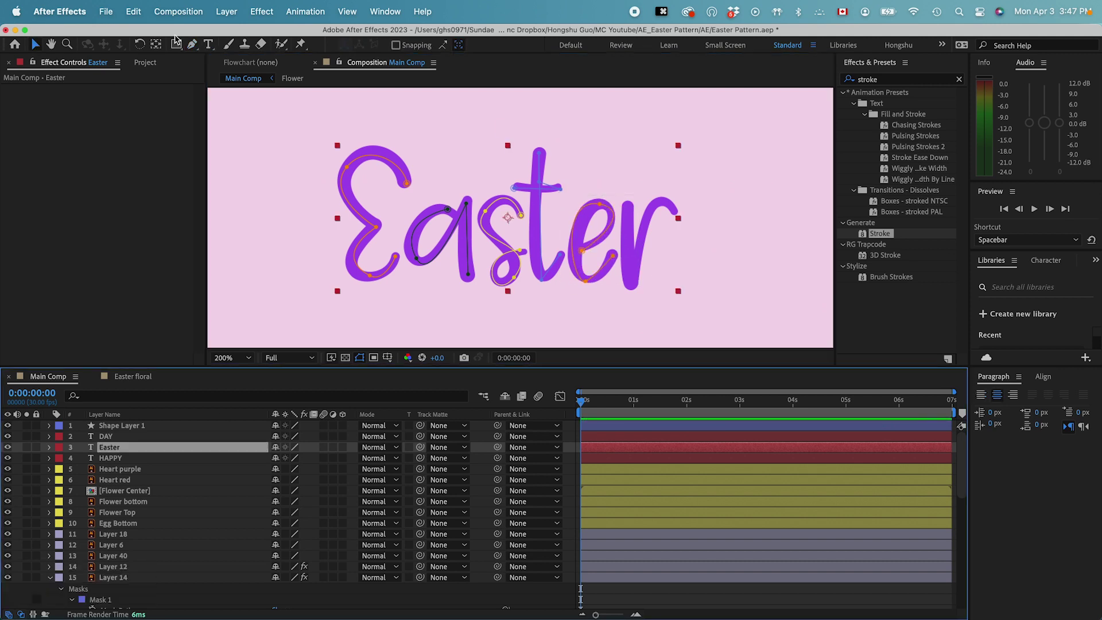
pyautogui.click(625, 206)
pyautogui.click(630, 285)
# Apply the Stroke effect to the Easter layer with Brush Size 60 and Paint Style Reveal Original Image
pyautogui.click(116, 448)
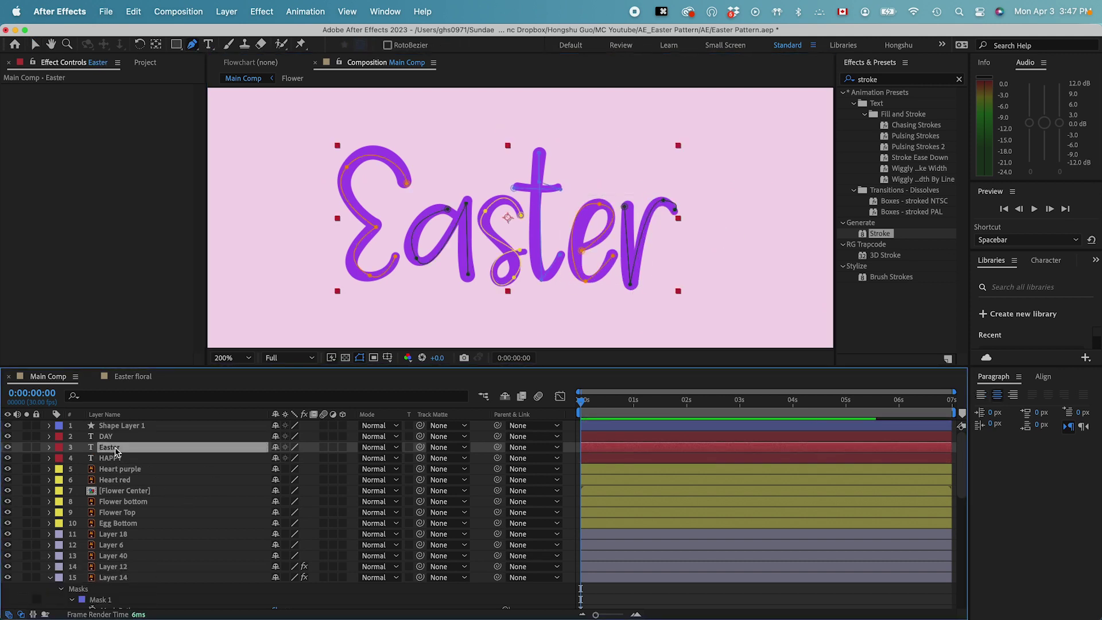
pyautogui.moveTo(879, 234); pyautogui.dragTo(201, 155)
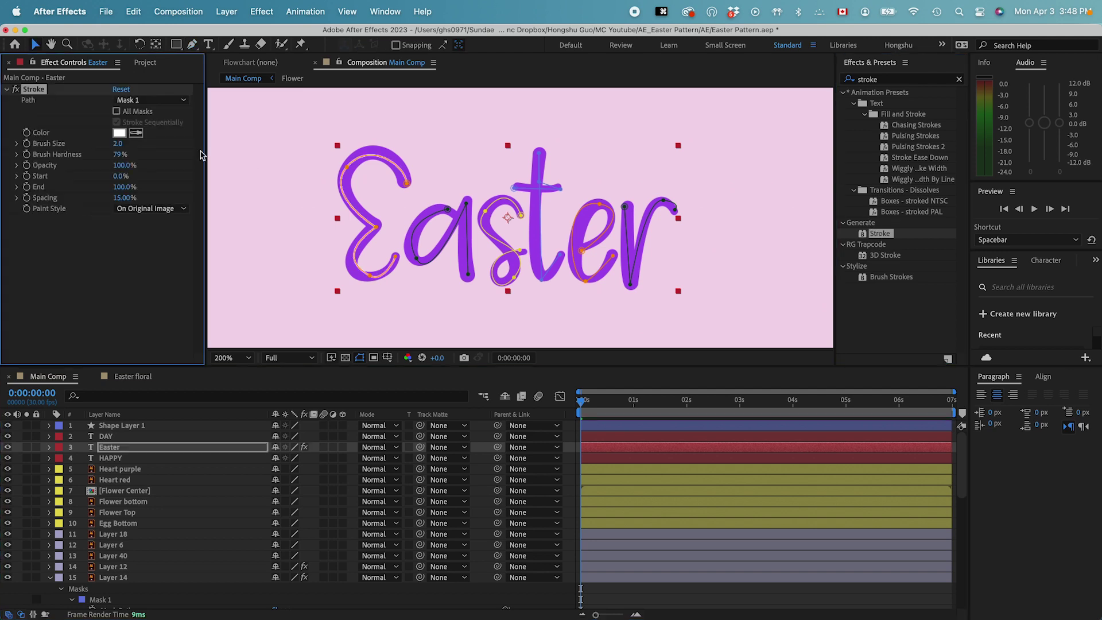
pyautogui.write('60')
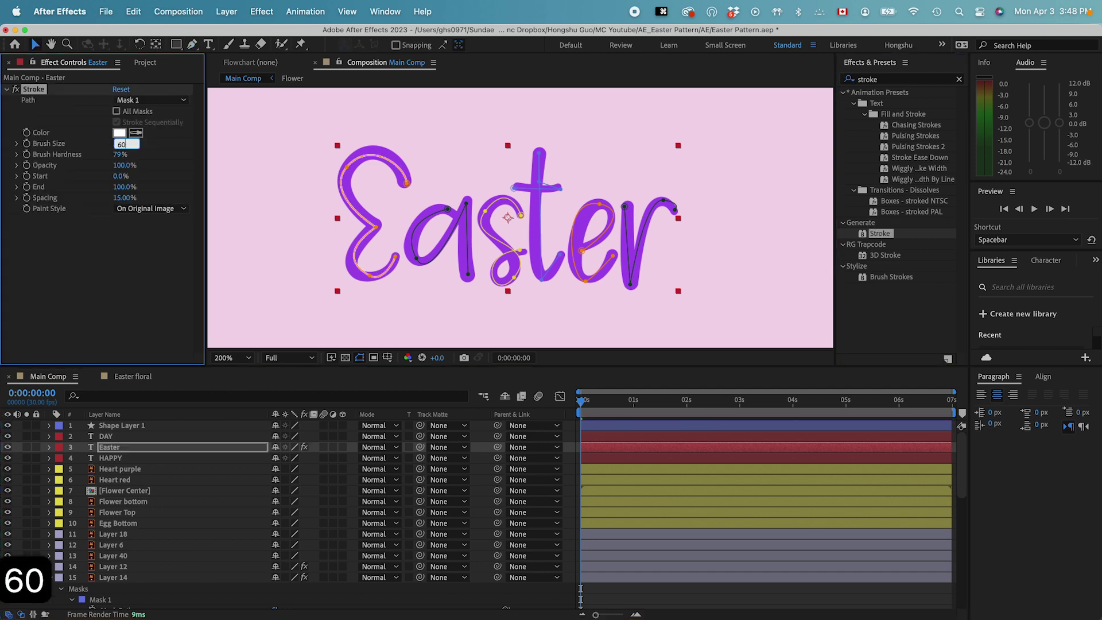
pyautogui.click(151, 208)
pyautogui.click(151, 251)
# Make the Easter layer's Stroke effect run sequentially along all masks
pyautogui.click(150, 100)
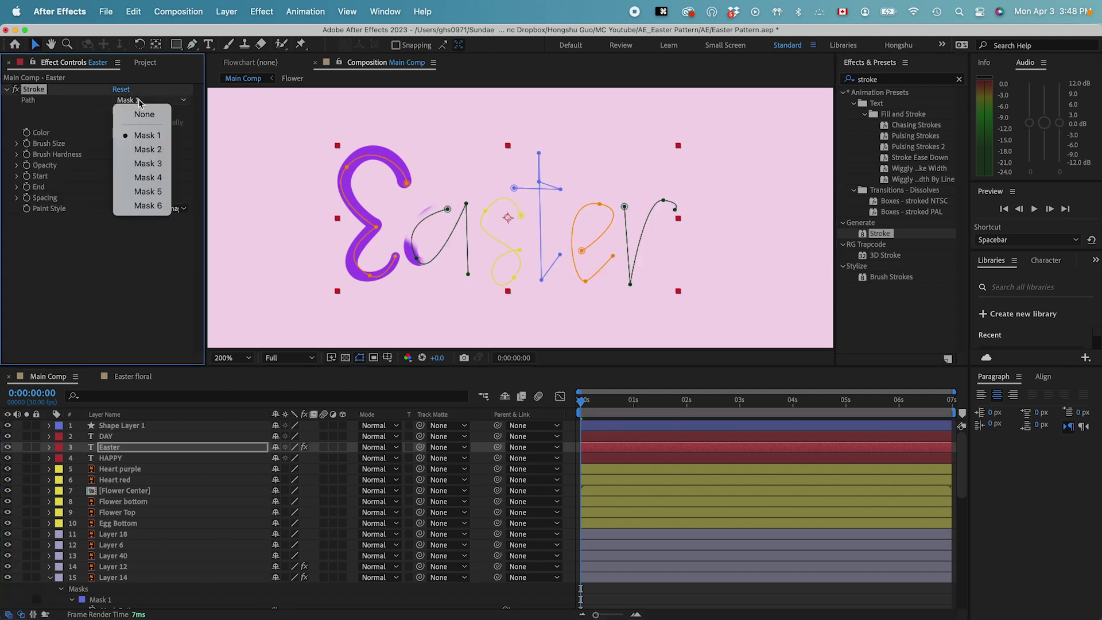
pyautogui.click(75, 122)
pyautogui.click(116, 111)
# Keyframe the Easter layer's Stroke End from 0% at 0:00:00:00 to 100% at 0:00:00:20
pyautogui.click(110, 238)
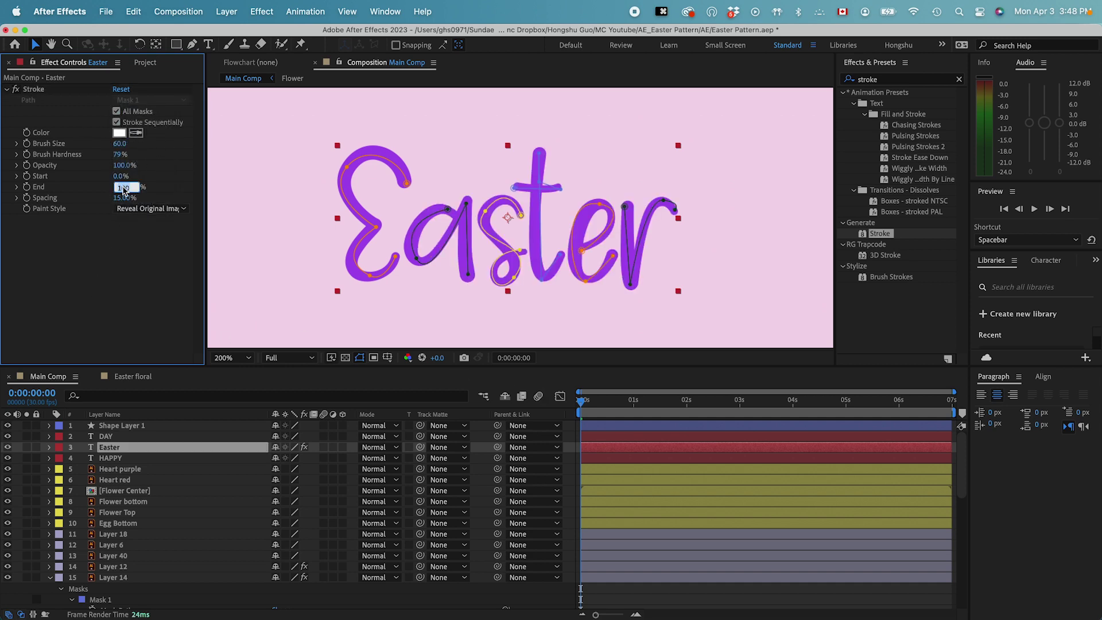
pyautogui.write('0')
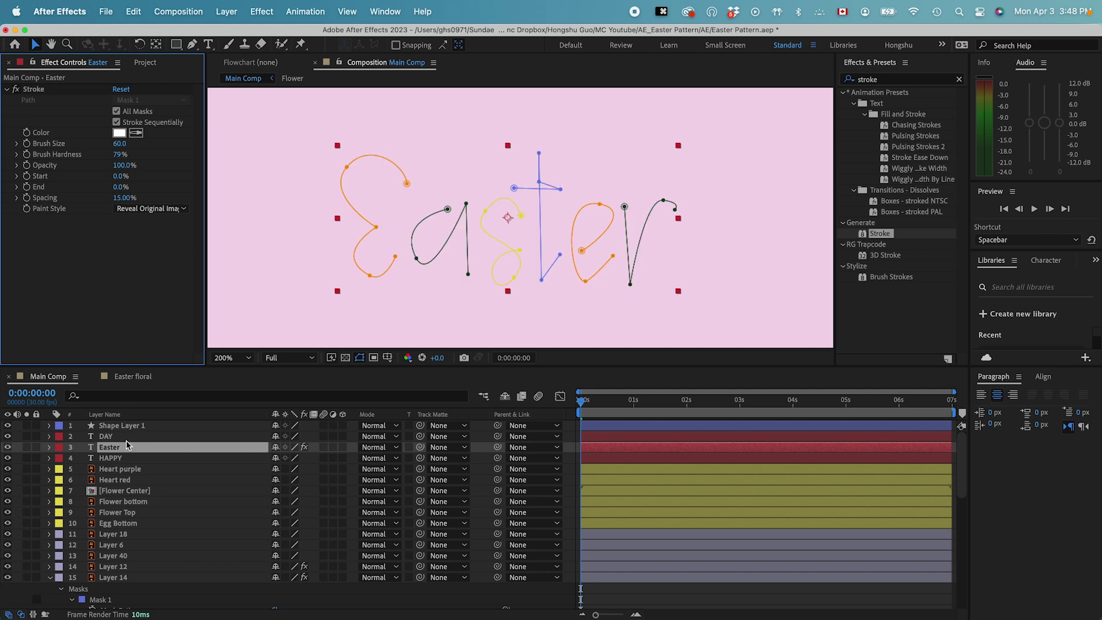
pyautogui.click(115, 448)
pyautogui.click(121, 326)
pyautogui.click(27, 188)
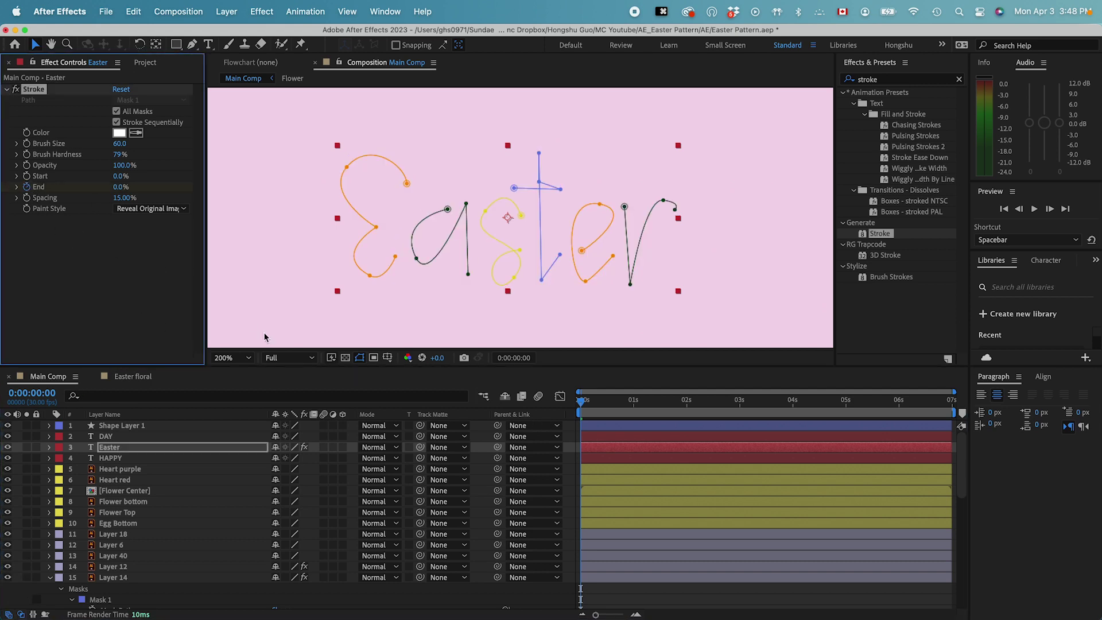
pyautogui.press('shift+super+Right')
pyautogui.press('shift+super+Right')
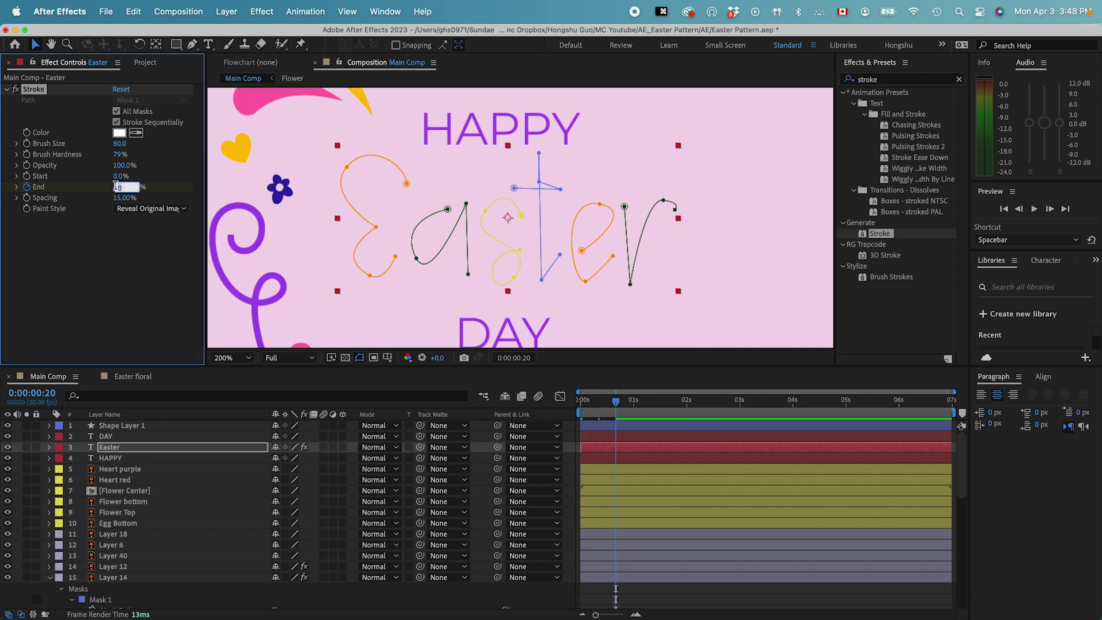
pyautogui.write('100')
pyautogui.press('Return')
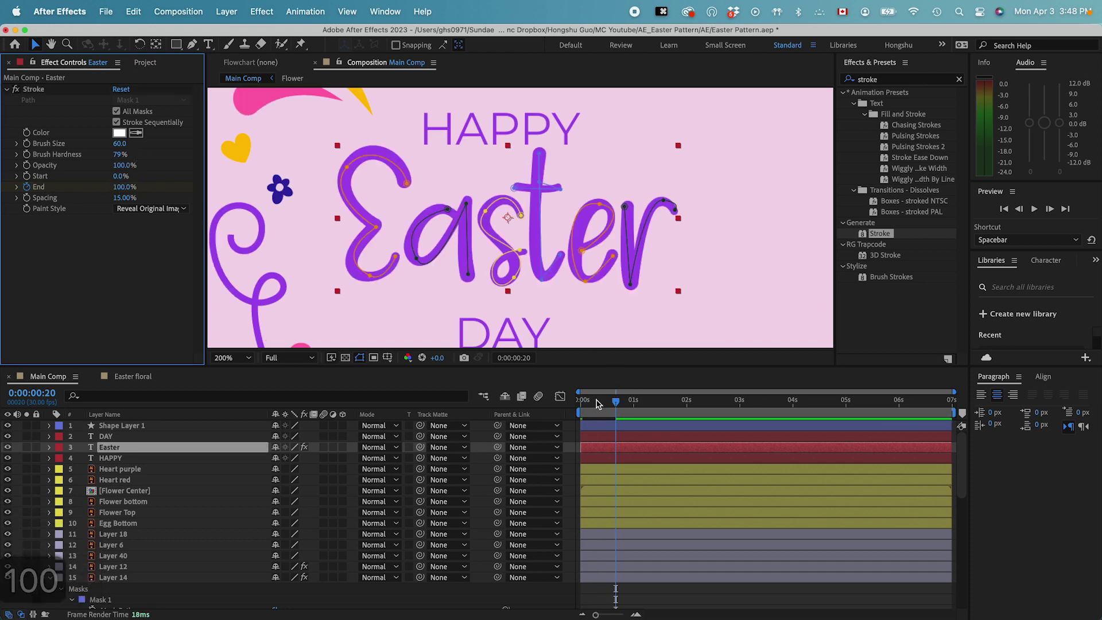
# Preview the Easter write-on from the first frame, then solo the layer and play it again
pyautogui.moveTo(616, 401); pyautogui.dragTo(567, 404)
pyautogui.click(615, 599)
pyautogui.press('space')
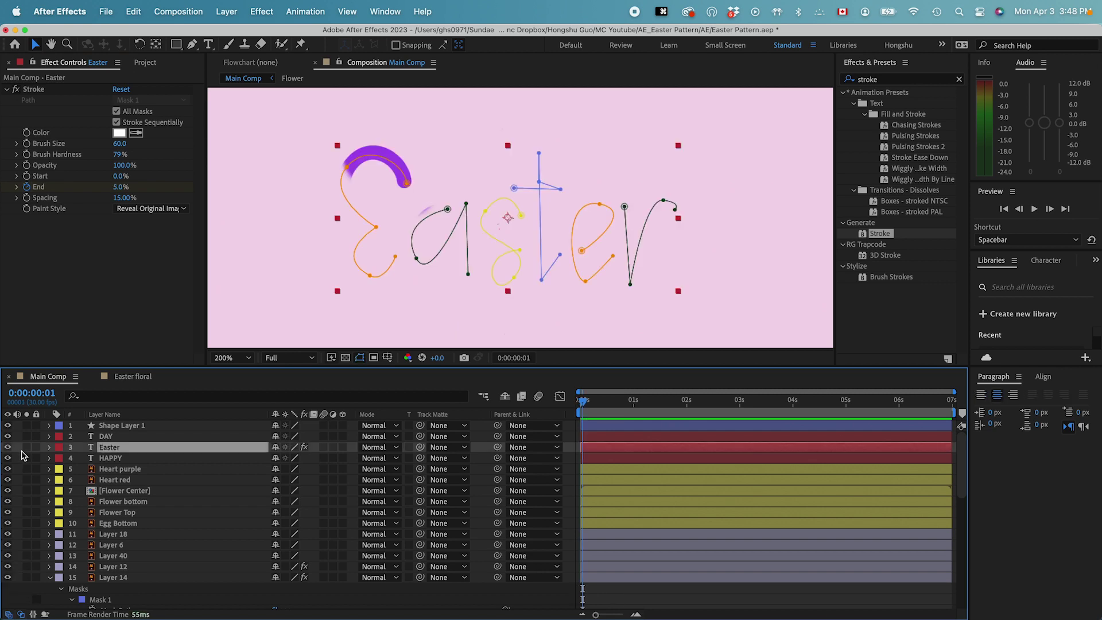
pyautogui.click(26, 447)
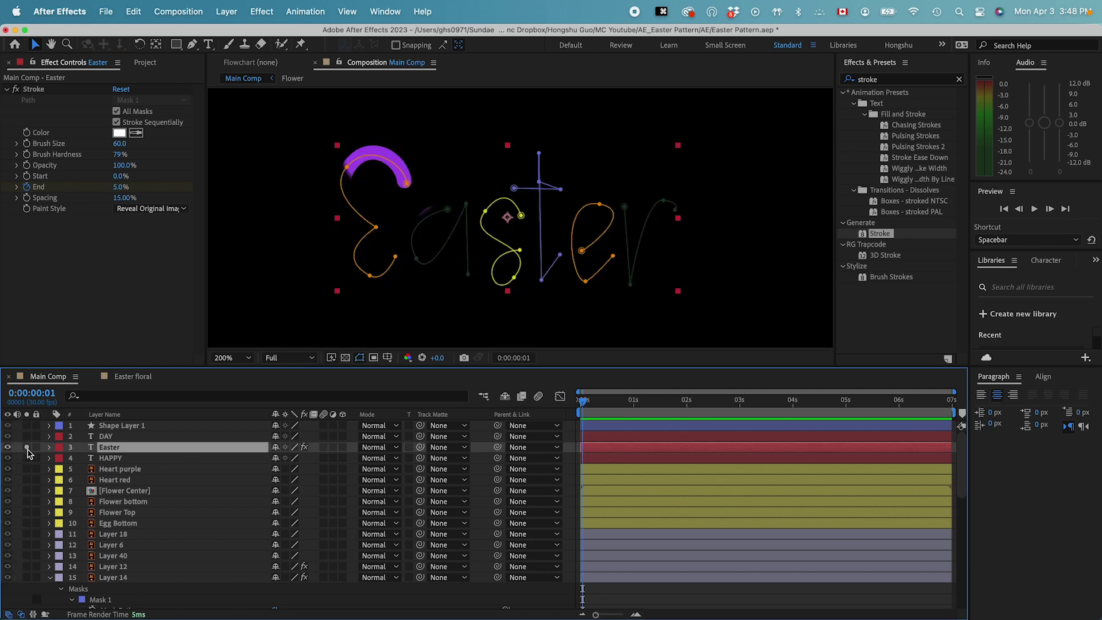
pyautogui.moveTo(586, 402)
pyautogui.mouseDown()
pyautogui.moveTo(623, 399)
pyautogui.moveTo(569, 402)
pyautogui.mouseUp()
pyautogui.click(612, 485)
pyautogui.press('space')
pyautogui.press('space')
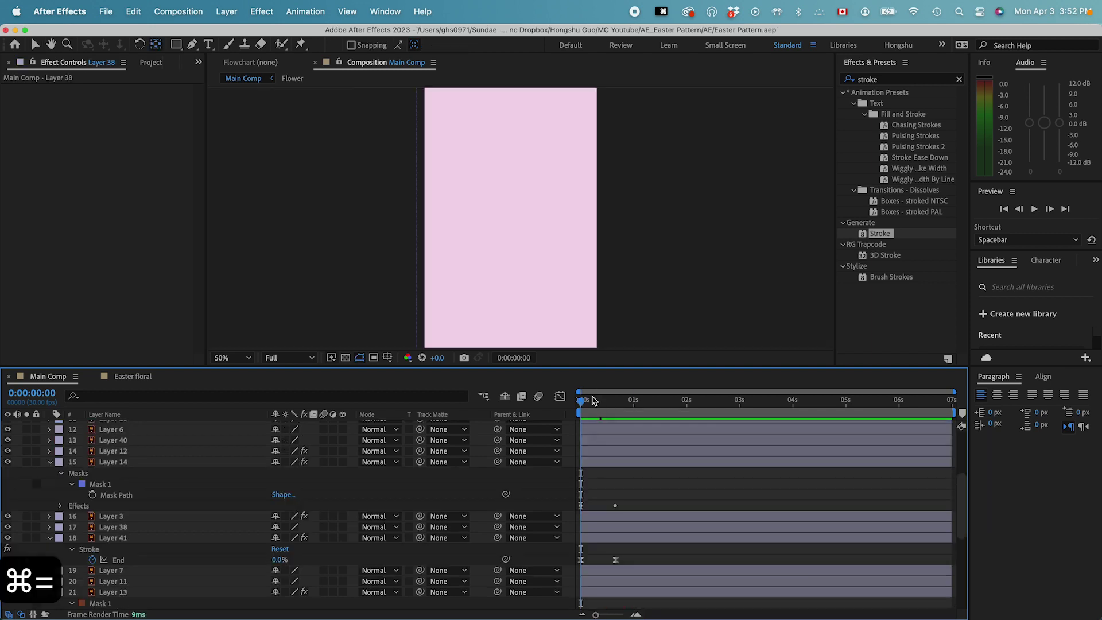
# Play back the whole composition and scrub through its opening frames
pyautogui.press('space')
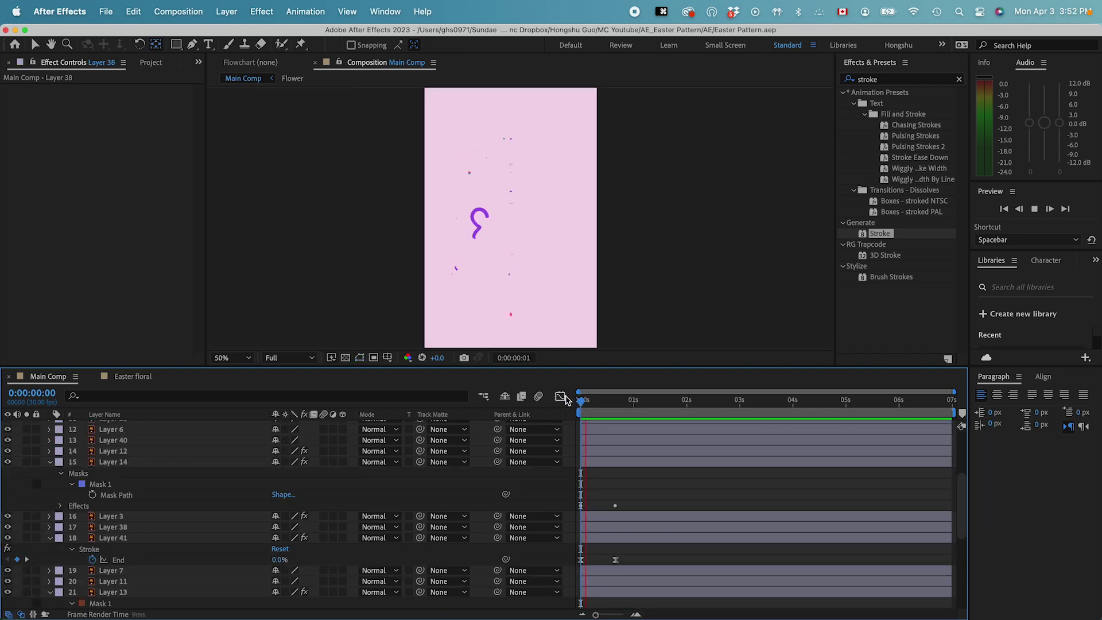
pyautogui.moveTo(581, 402)
pyautogui.mouseDown()
pyautogui.moveTo(617, 404)
pyautogui.moveTo(583, 406)
pyautogui.moveTo(605, 407)
pyautogui.mouseUp()
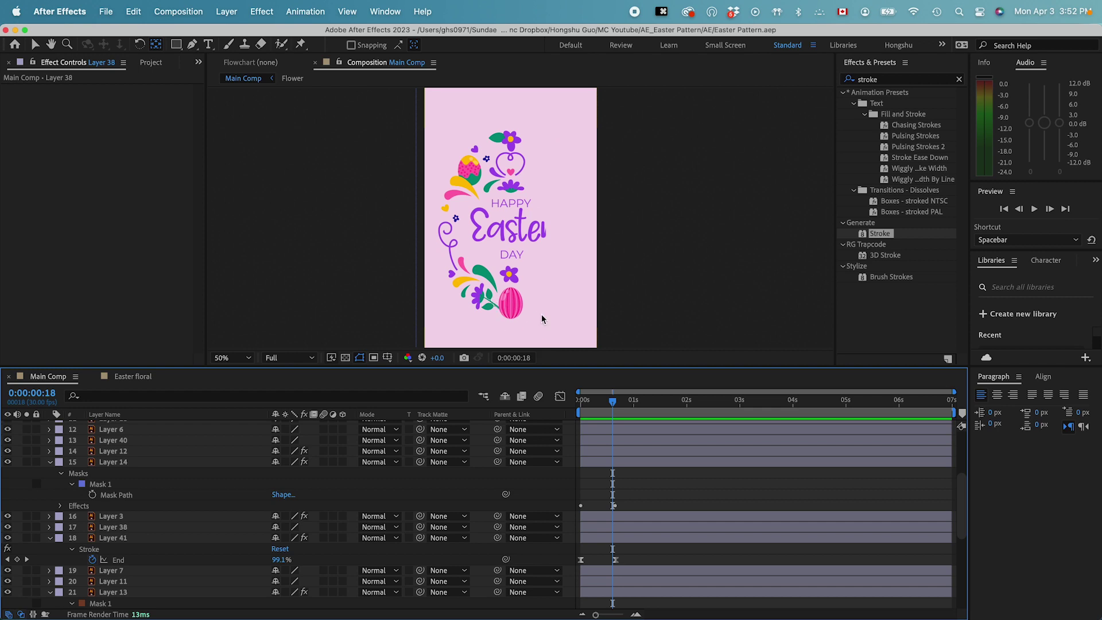
# Shift Layer 28 to start at 0:00:00:02 and Layer 27 to start at 0:00:00:04
pyautogui.press('v')
pyautogui.scroll(-8, 350, 501)
pyautogui.click(136, 602)
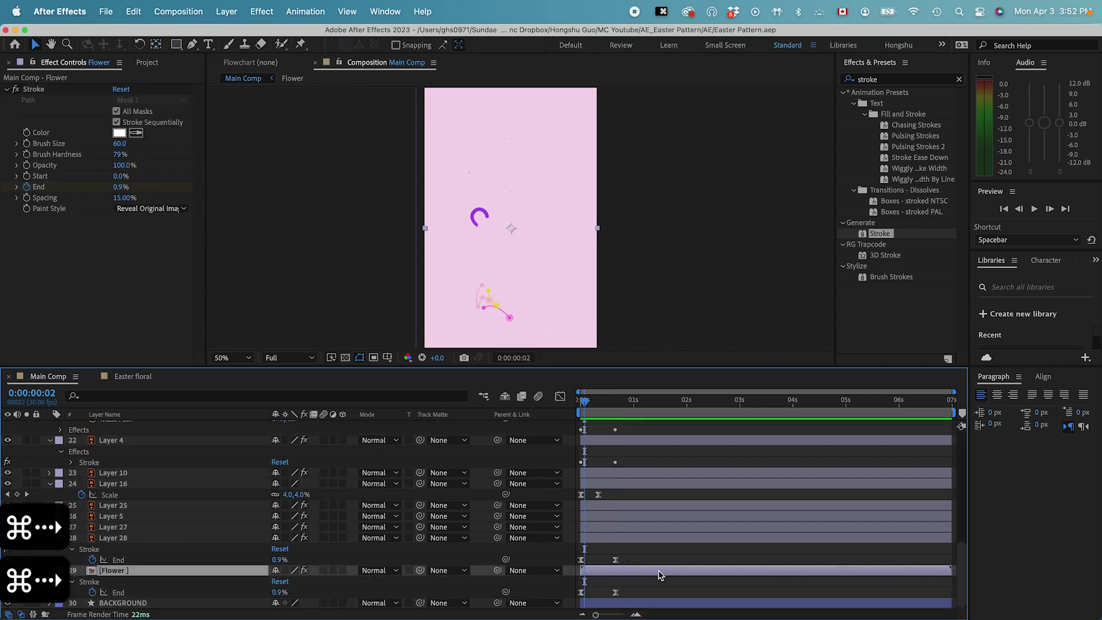
pyautogui.click(617, 540)
pyautogui.press('[')
pyautogui.press('super+Right')
pyautogui.press('super+Right')
pyautogui.click(616, 529)
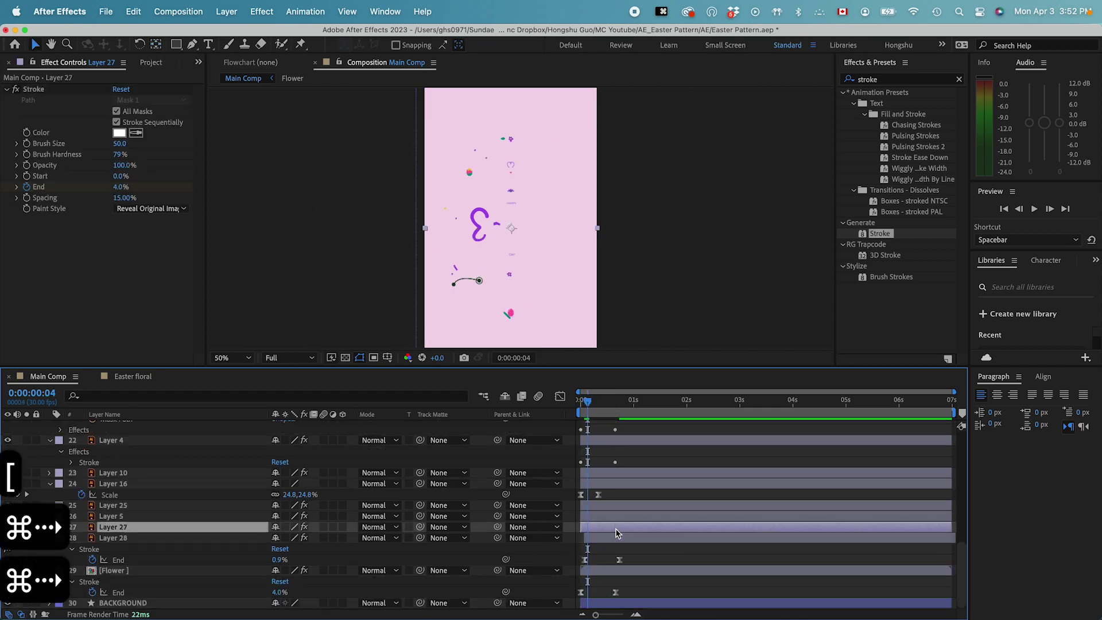
pyautogui.press('[')
# Shift Layer 5 to start at 0:00:00:06 and Layer 25 to start at 0:00:00:08
pyautogui.press('super+Right')
pyautogui.press('super+Right')
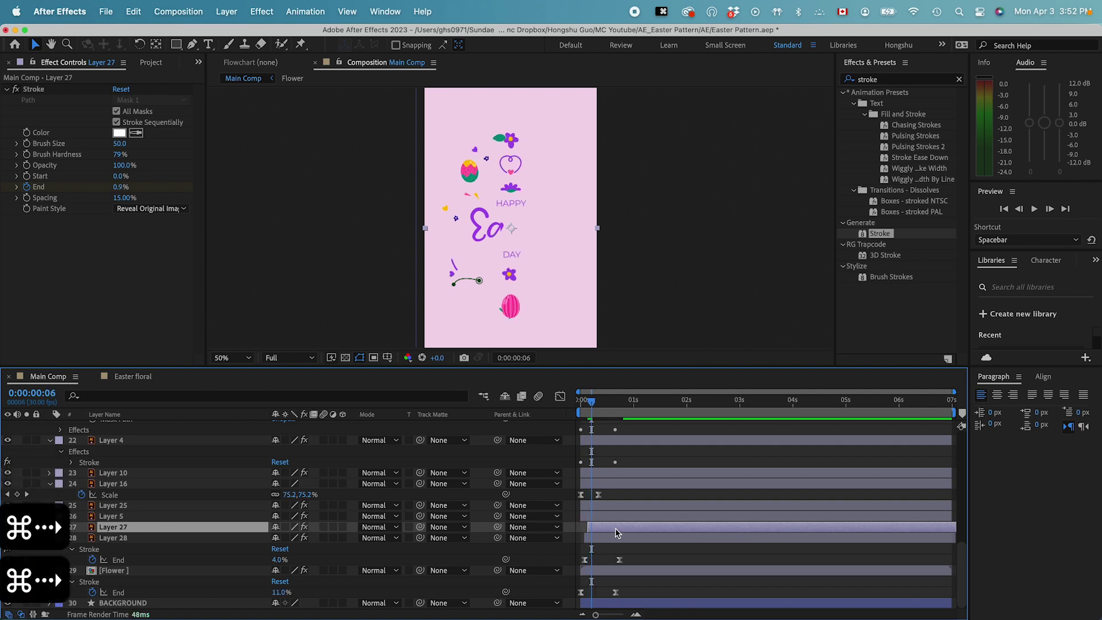
pyautogui.click(613, 520)
pyautogui.press('[')
pyautogui.press('super+Right')
pyautogui.press('super+Right')
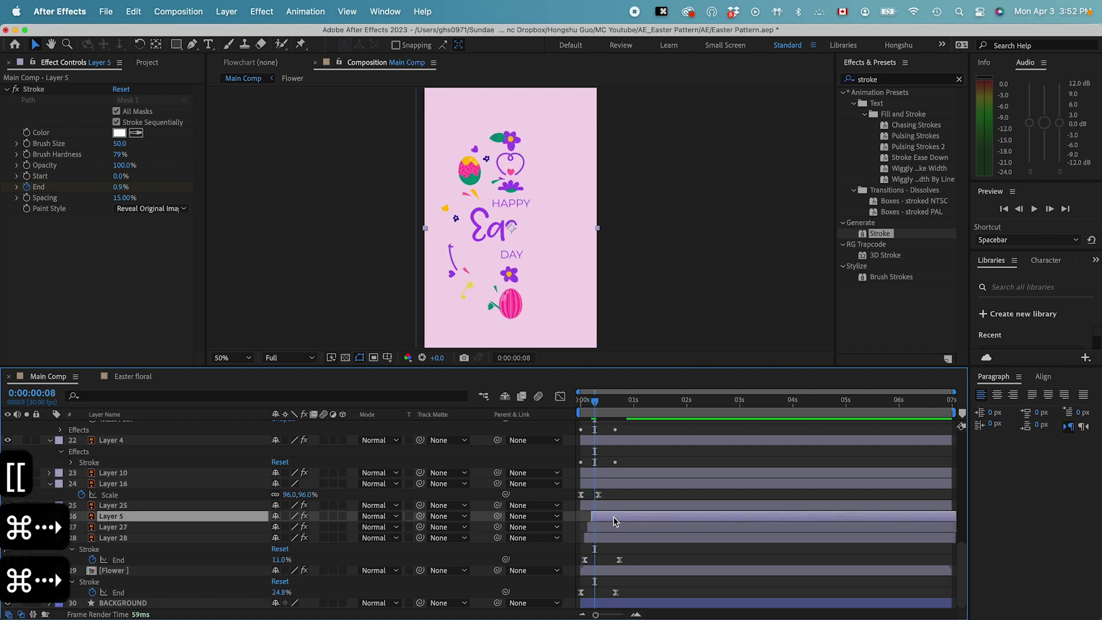
pyautogui.click(615, 509)
pyautogui.press('[')
# Stagger the starts of Layers 16, 10, 4, 13, 11 and 7 two frames apart, beginning at 0:00:00:10
pyautogui.press('super+Right')
# Stagger the starts of Layers 41, 38, 3, 14, 12, 40, 6 and 18 two frames apart from 0:00:00:22
pyautogui.press('super+Right')
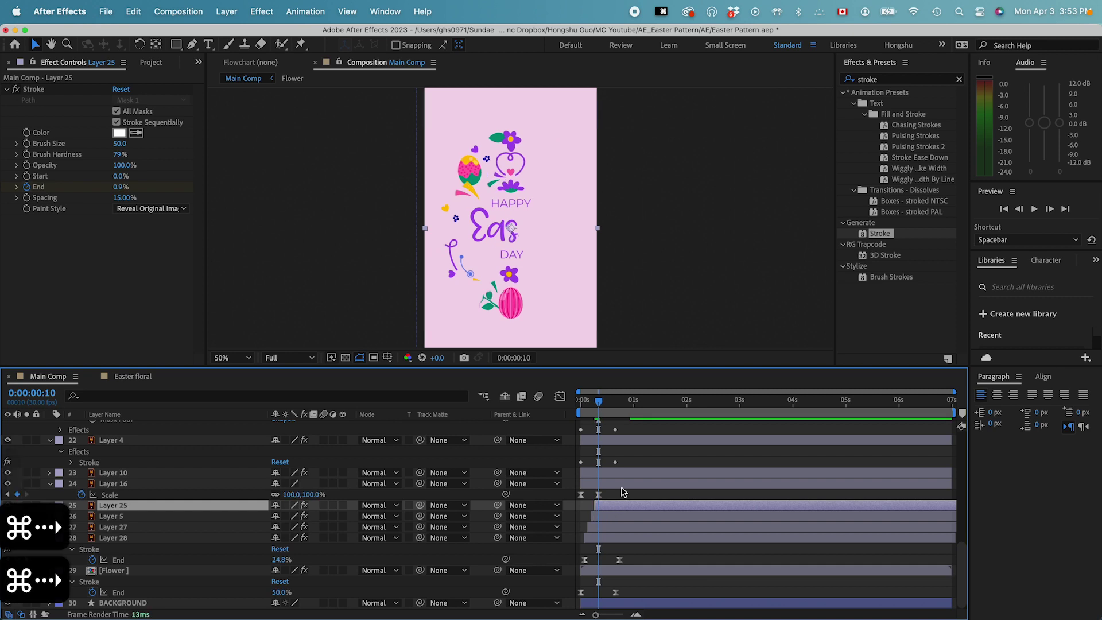
pyautogui.click(621, 485)
pyautogui.press('[')
pyautogui.click(623, 473)
pyautogui.scroll(3, 628, 458)
pyautogui.click(630, 450)
pyautogui.press('[')
pyautogui.press('super+Right')
pyautogui.press('super+Right')
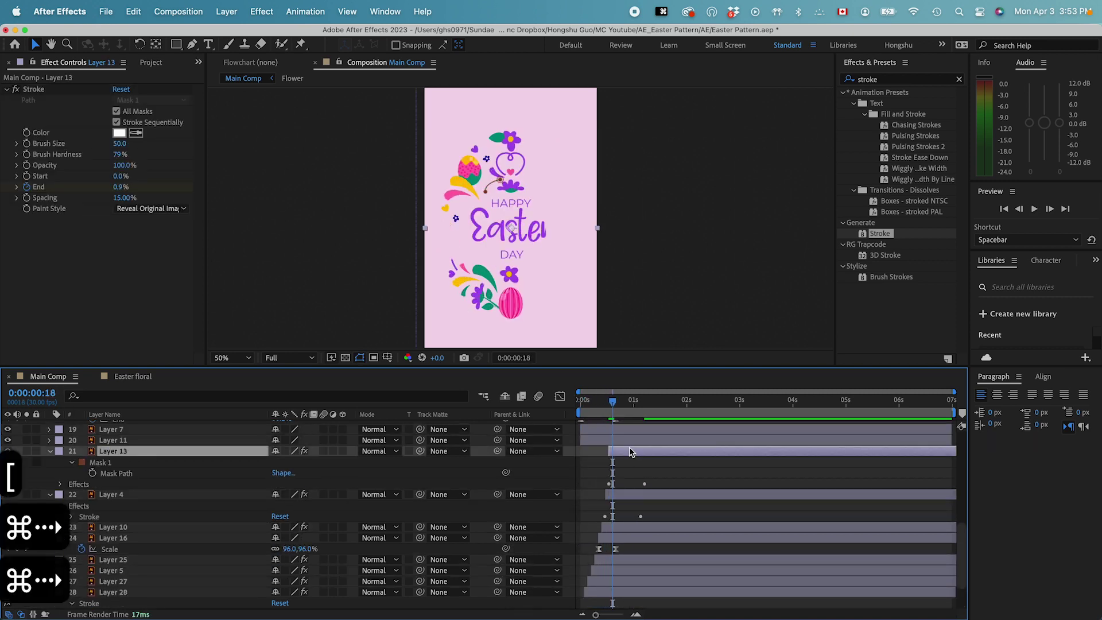
pyautogui.scroll(3, 630, 452)
pyautogui.click(627, 450)
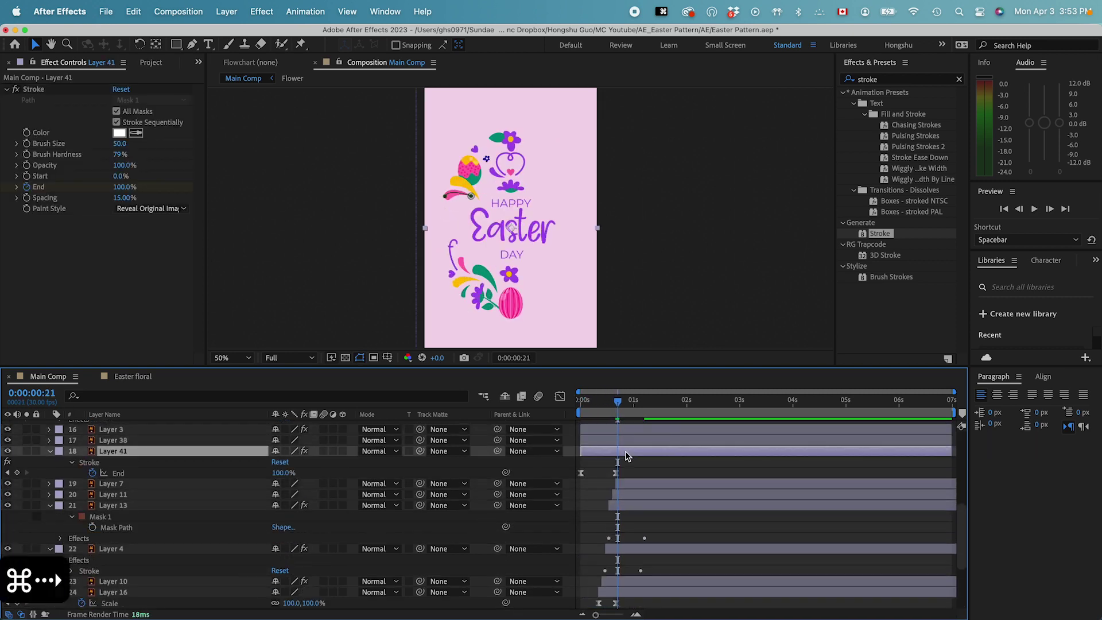
pyautogui.press('[')
pyautogui.press('super+Right')
pyautogui.press('super+Right')
pyautogui.click(640, 494)
pyautogui.click(658, 483)
pyautogui.click(654, 462)
# Start the Flower Top layer at about 0:00:00:08 and the Flower bottom layer two frames after it
pyautogui.click(630, 405)
pyautogui.moveTo(630, 406); pyautogui.dragTo(598, 412)
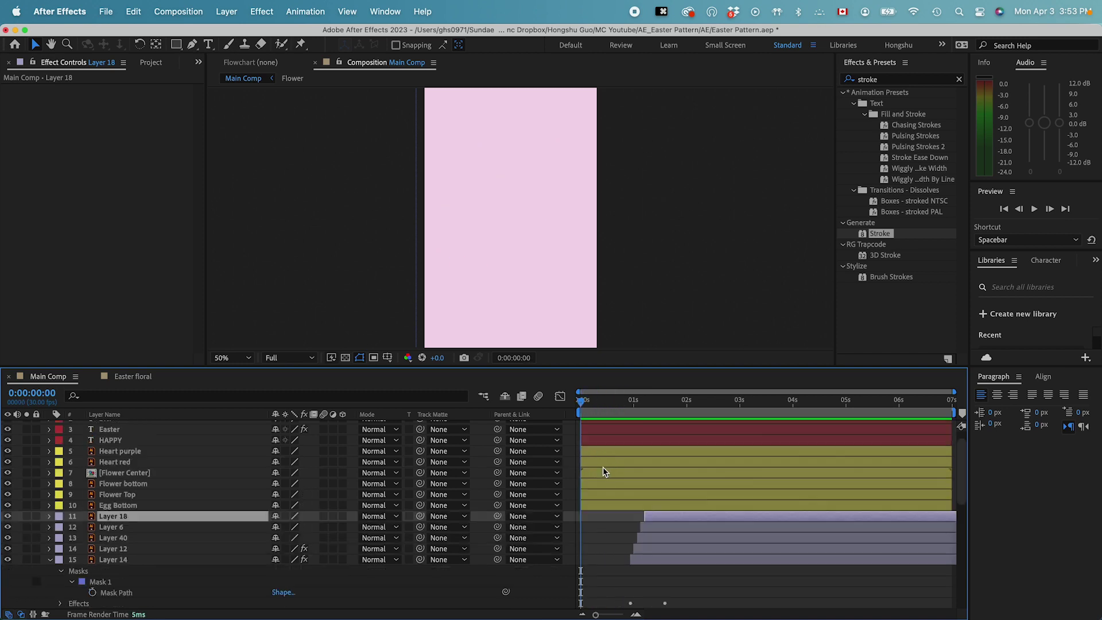
pyautogui.click(601, 505)
pyautogui.click(600, 494)
pyautogui.press('[')
pyautogui.click(614, 484)
# Shift Flower Center, Heart red and Heart purple to start one after another around 0:00:01:00
pyautogui.click(628, 472)
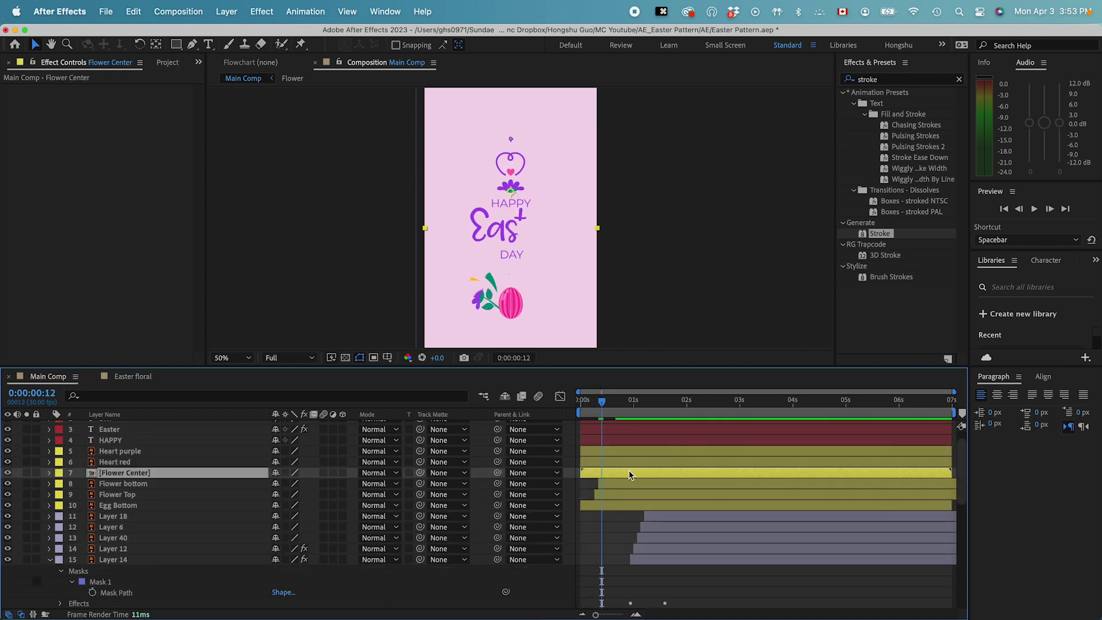
pyautogui.moveTo(605, 403); pyautogui.dragTo(578, 405)
pyautogui.press('super+Right')
pyautogui.press('super+Right')
pyautogui.press('super+Right')
pyautogui.press('super+Right')
pyautogui.click(652, 460)
pyautogui.press('[')
pyautogui.click(652, 451)
pyautogui.press('[')
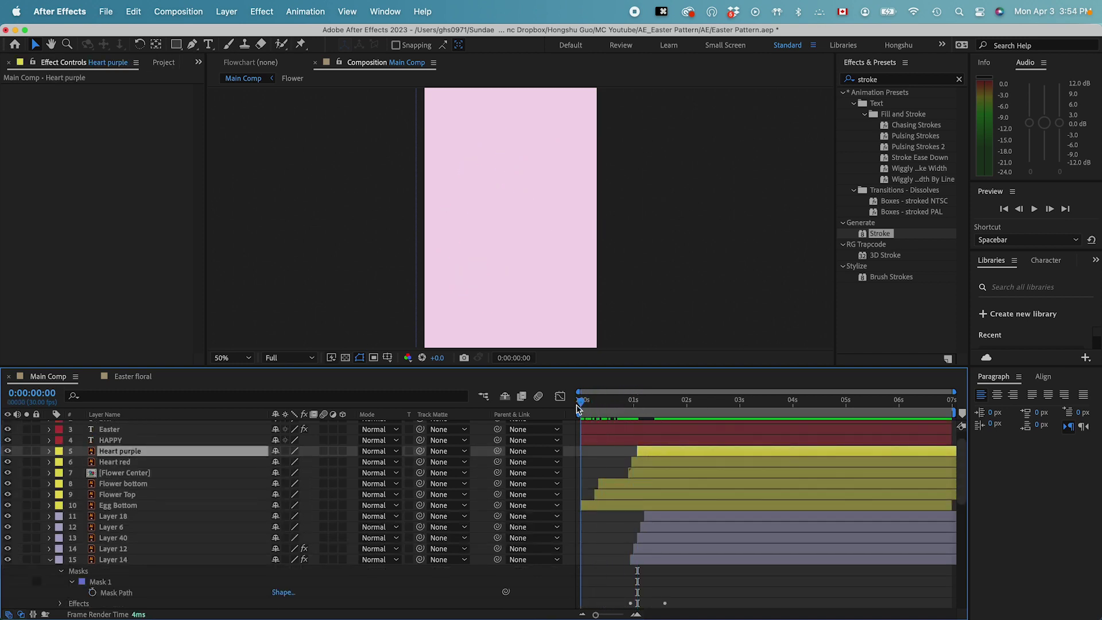
# Stagger the HAPPY, Easter and DAY text layers in that order after 0:00:01:00 and start Flower Center together with Easter
pyautogui.scroll(2, 597, 448)
pyautogui.click(600, 436)
pyautogui.press('[')
pyautogui.click(673, 447)
pyautogui.press('[')
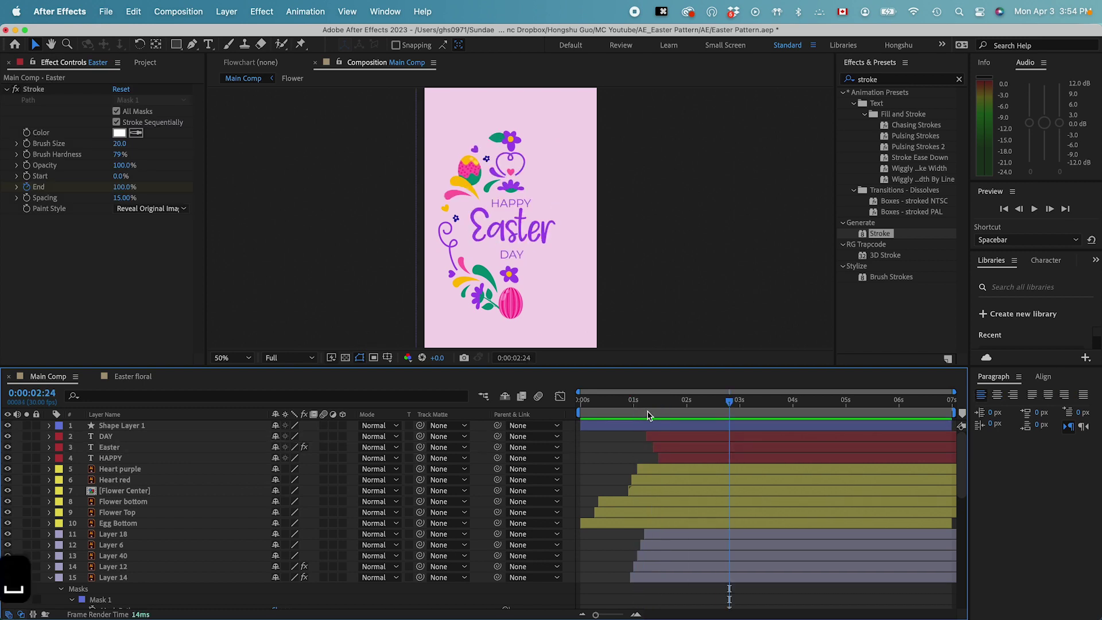
pyautogui.click(660, 490)
# Preview the staggered animation from the start and save the project
pyautogui.press('space')
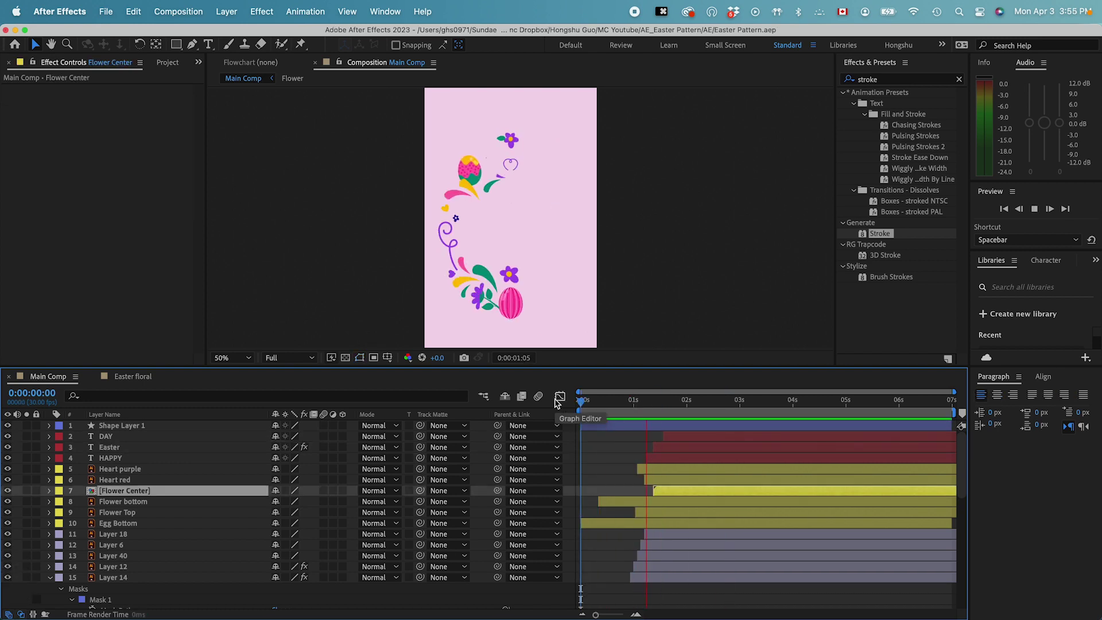
pyautogui.press('space')
pyautogui.press('super+s')
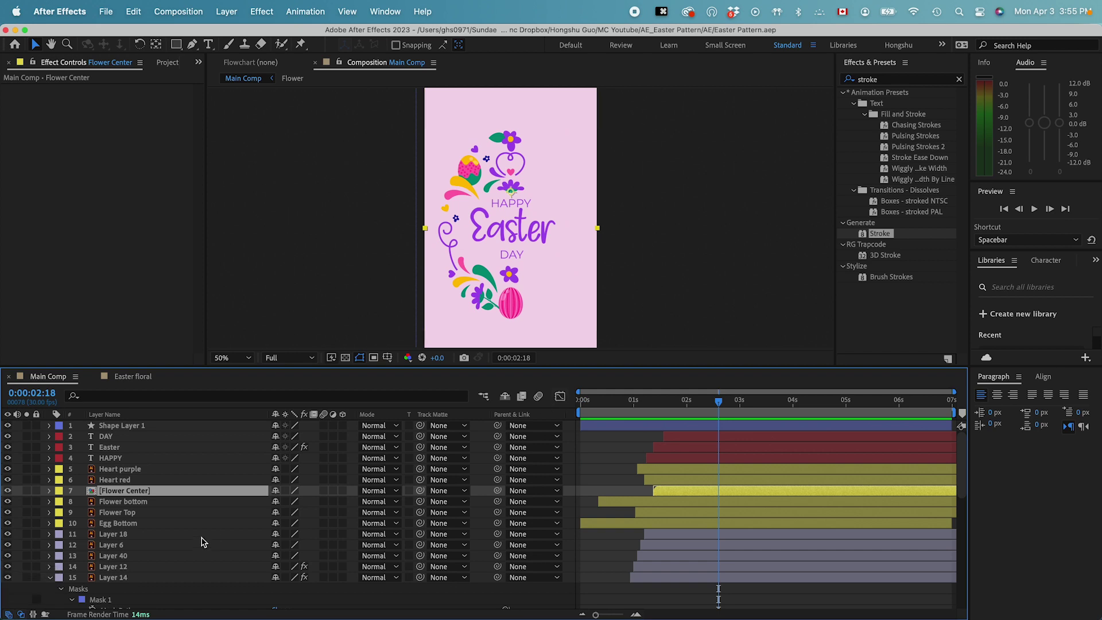
# Pre-compose all the left-side floral layers, from Layer 18 down to Flower, into a composition named Animation left
pyautogui.scroll(-5, 154, 529)
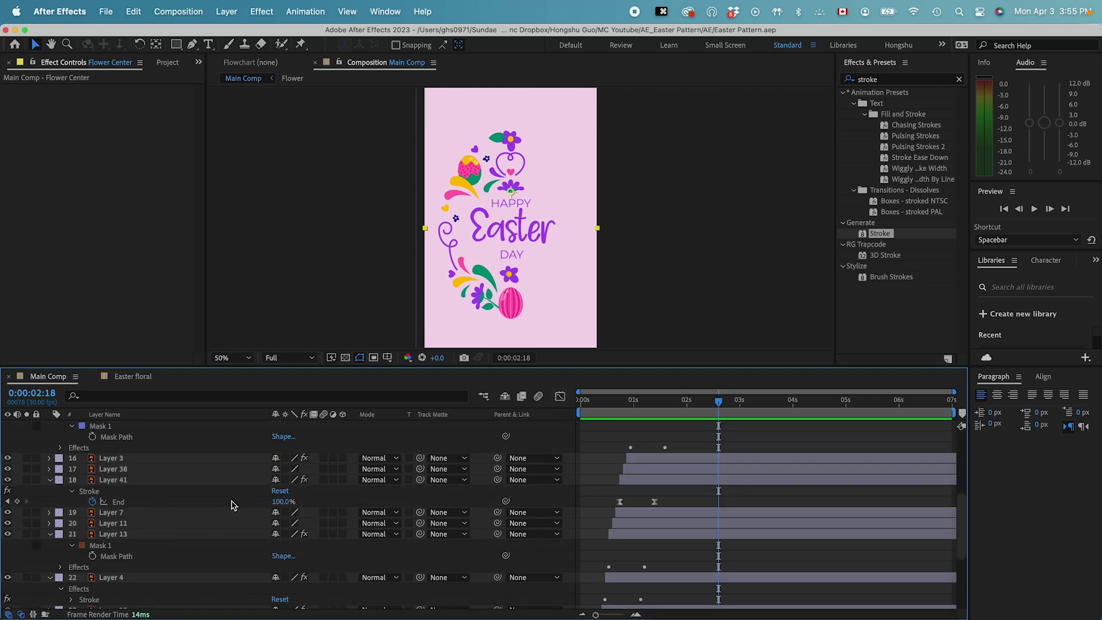
pyautogui.scroll(-4, 143, 526)
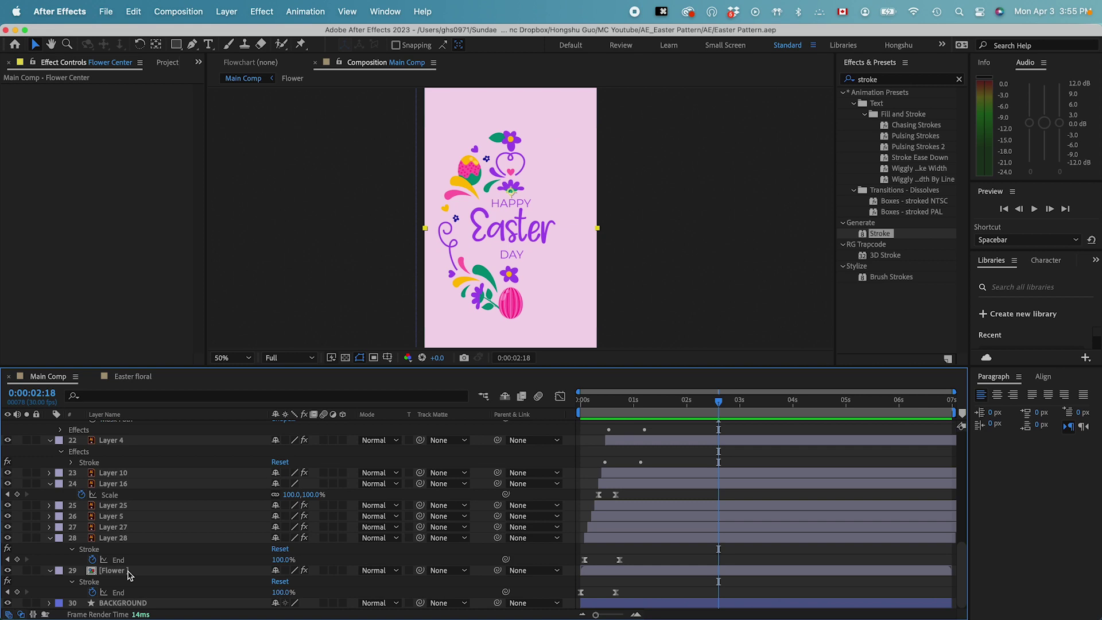
pyautogui.click(129, 573)
pyautogui.scroll(3, 198, 511)
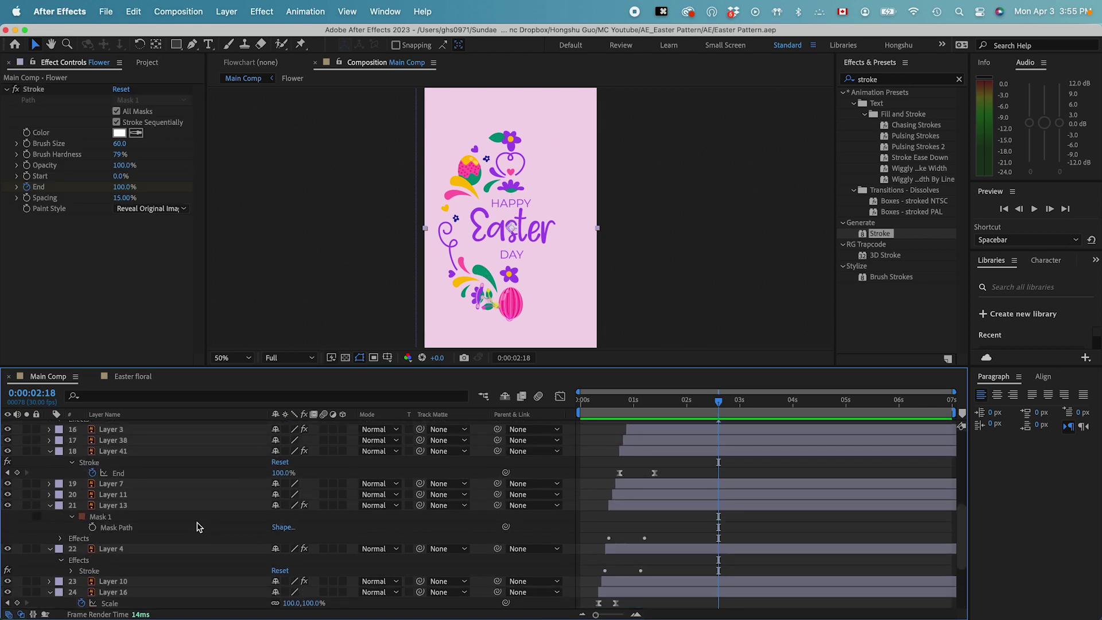
pyautogui.scroll(3, 144, 505)
pyautogui.keyDown('shift'); pyautogui.click(123, 485); pyautogui.keyUp('shift')
pyautogui.press('super+shift+c')
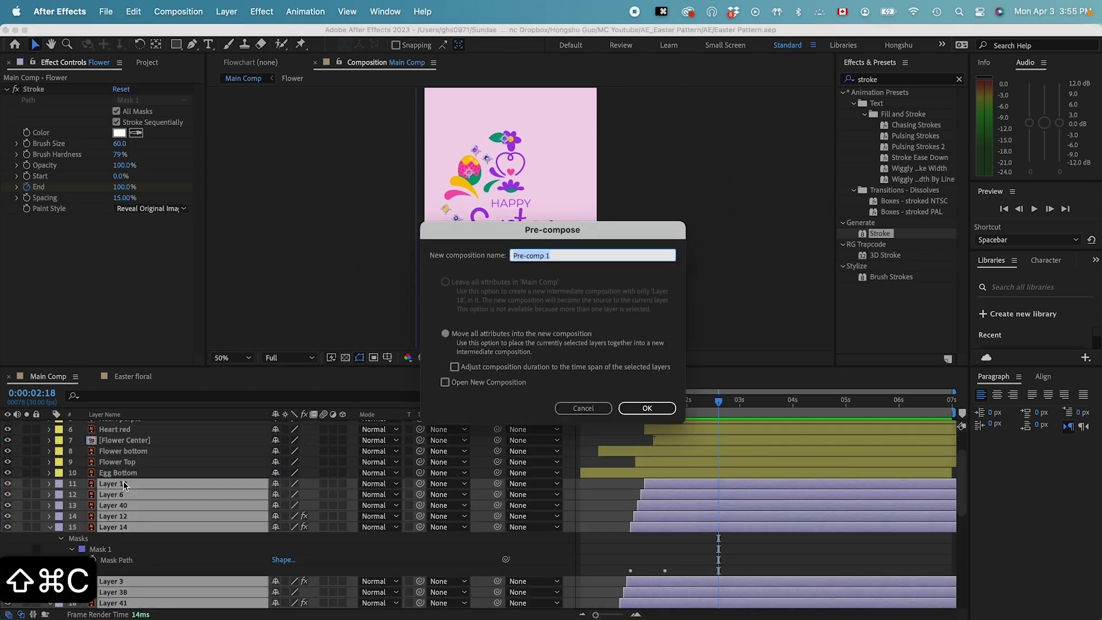
pyautogui.write('Aniamte')
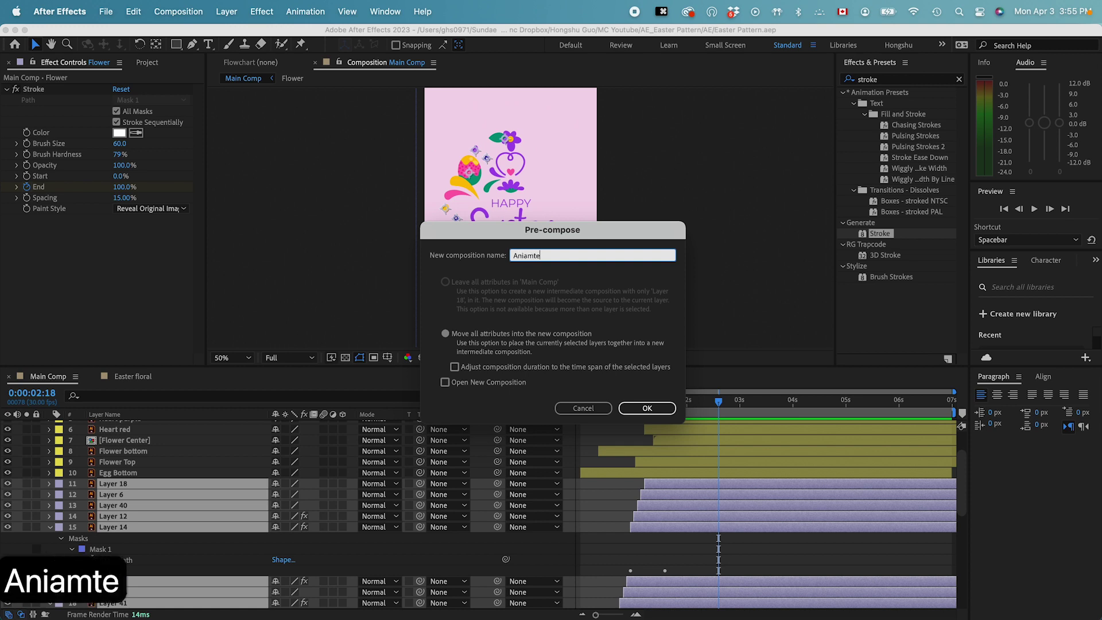
pyautogui.press('BackSpace')
pyautogui.write('ion')
pyautogui.press('BackSpace')
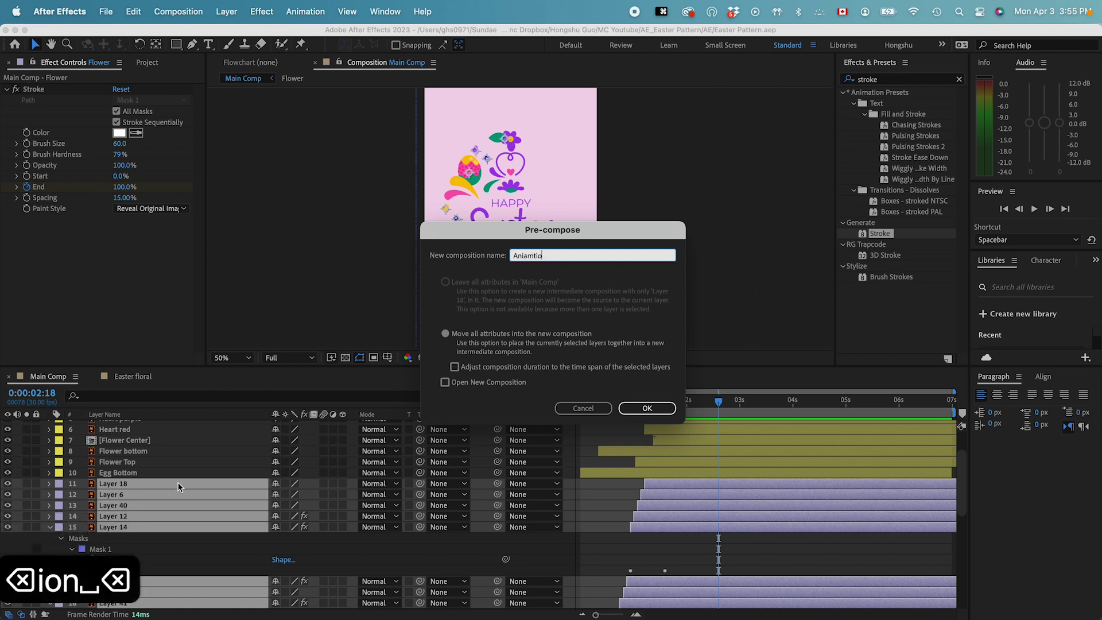
pyautogui.press('BackSpace')
pyautogui.press('BackSpace')
pyautogui.press('BackSpace')
pyautogui.press('BackSpace')
pyautogui.press('BackSpace')
pyautogui.write('mation lef')
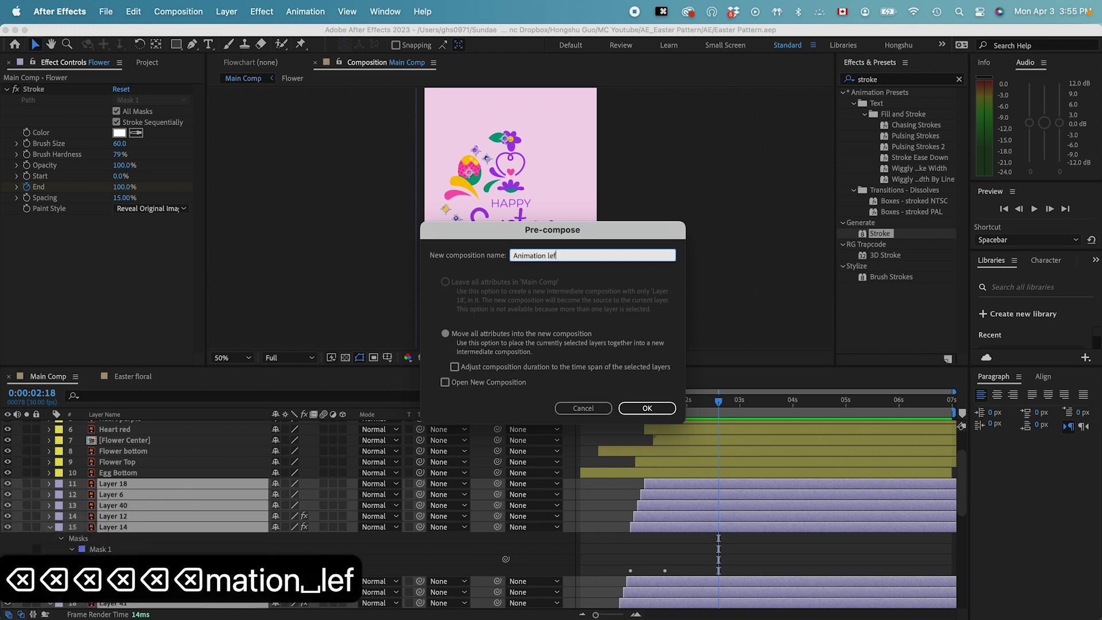
pyautogui.write('t')
pyautogui.press('Return')
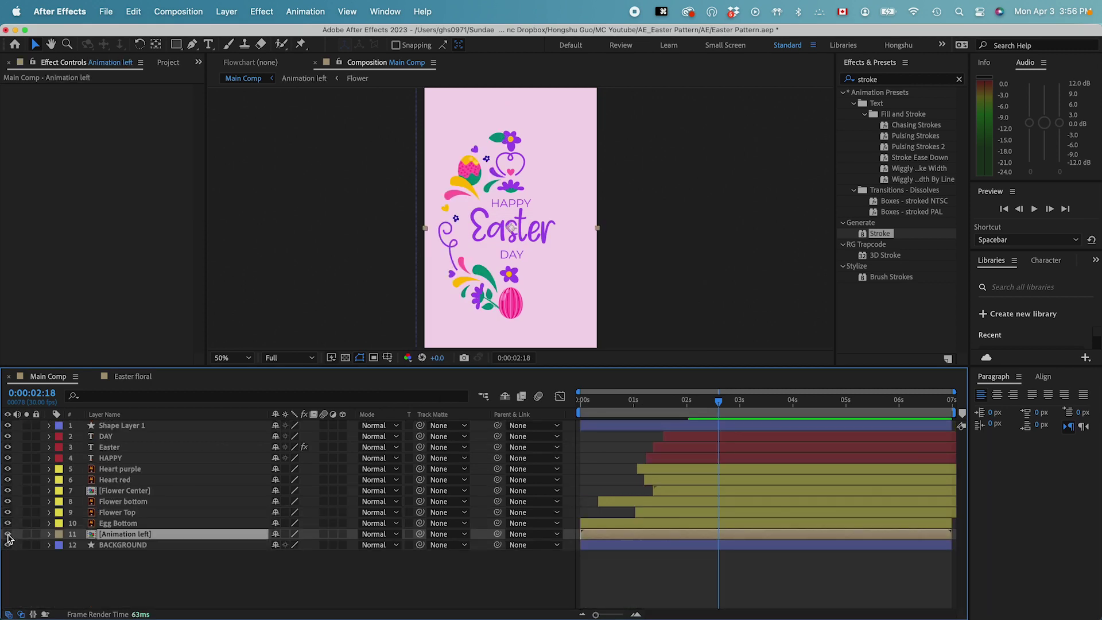
pyautogui.click(7, 534)
pyautogui.click(7, 535)
# Duplicate the Animation left layer and mirror the copy horizontally with a Scale of -100, 100%
pyautogui.press('super+d')
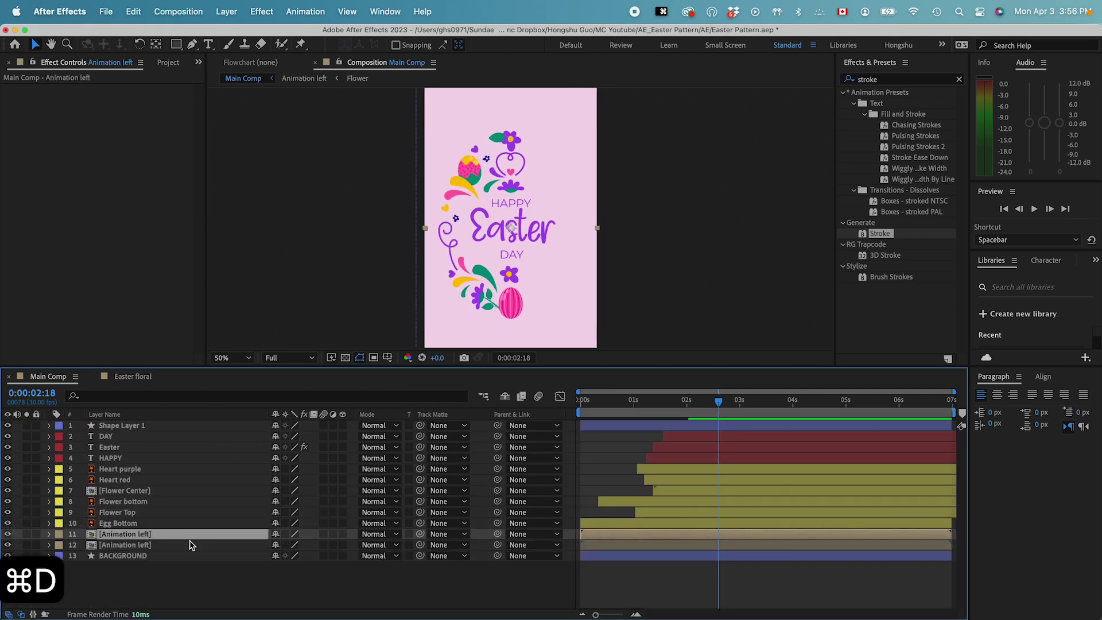
pyautogui.press('s')
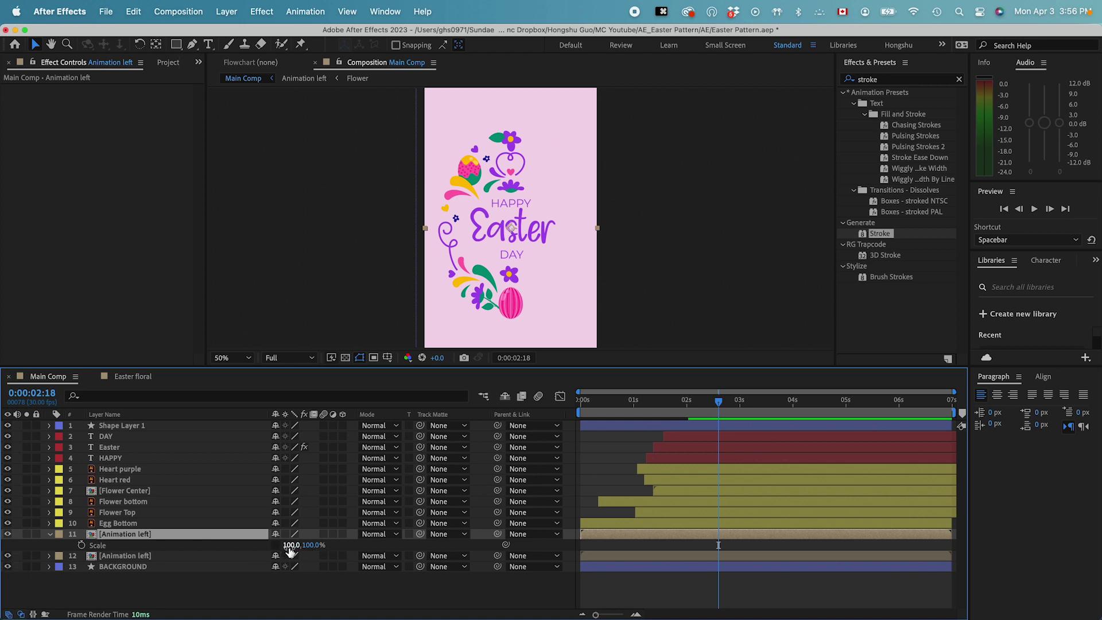
pyautogui.write('-100')
pyautogui.press('Return')
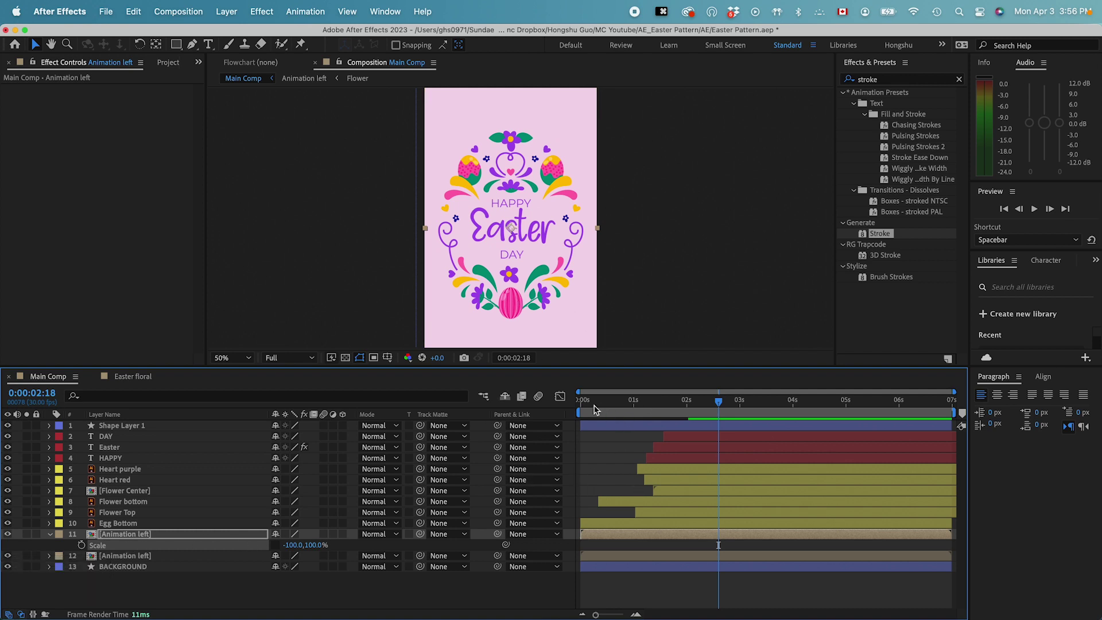
# End the work area at about 0:00:03:01 and preview the mirrored animation from the start
pyautogui.moveTo(582, 400); pyautogui.dragTo(555, 411)
pyautogui.click(736, 398)
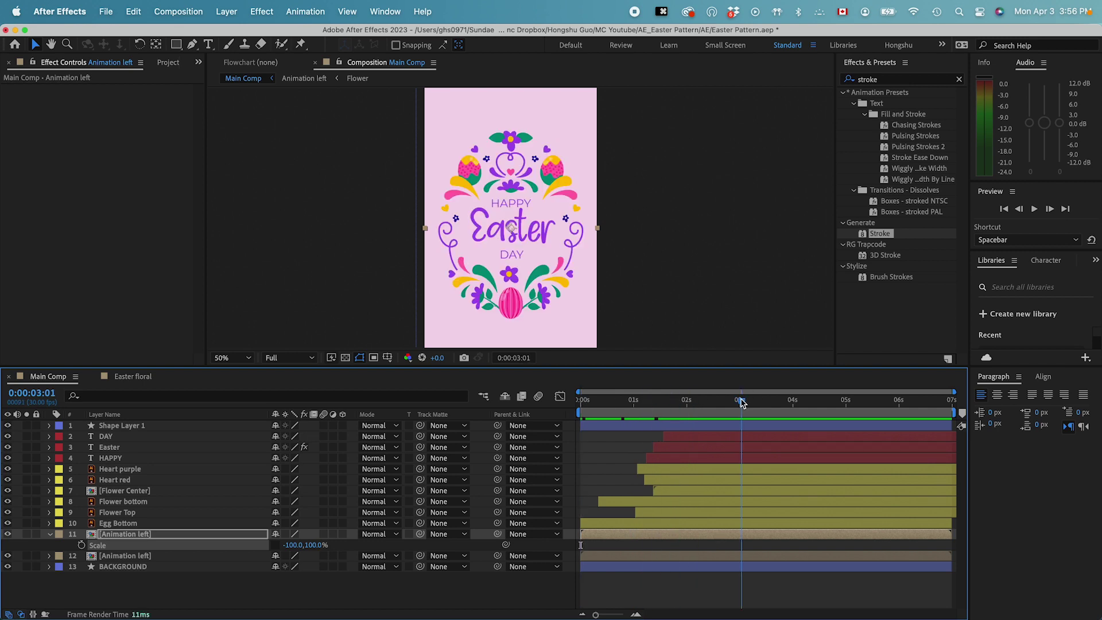
pyautogui.press('n')
pyautogui.moveTo(740, 400); pyautogui.dragTo(559, 409)
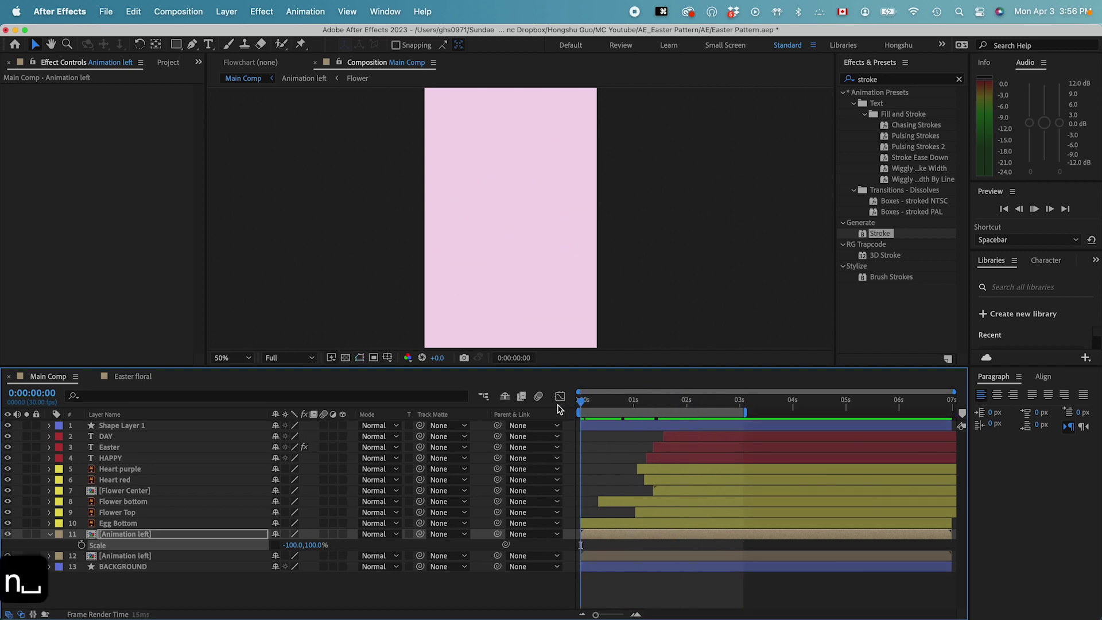
pyautogui.press('space')
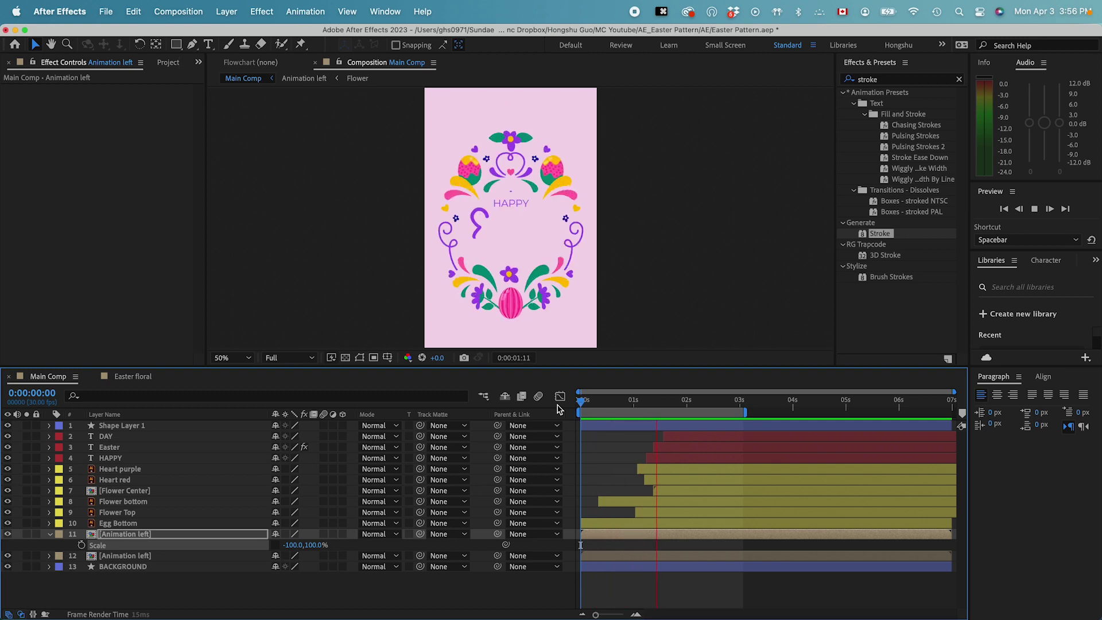